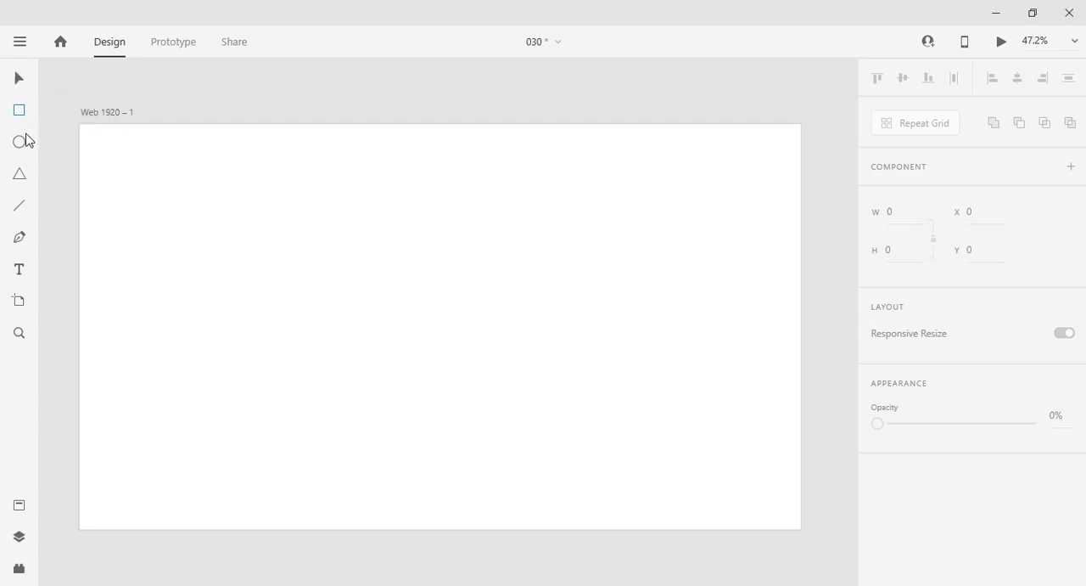
Step: Draw a 650 by 260 rectangle in the upper-left part of the artboard and round its corners to about 19
{"action": "mouse_move", "coordinate": [183, 236]}
{"action": "left_mouse_down"}
{"action": "mouse_move", "coordinate": [213, 264]}
{"action": "mouse_move", "coordinate": [379, 305]}
{"action": "mouse_move", "coordinate": [428, 333]}
{"action": "left_mouse_up"}
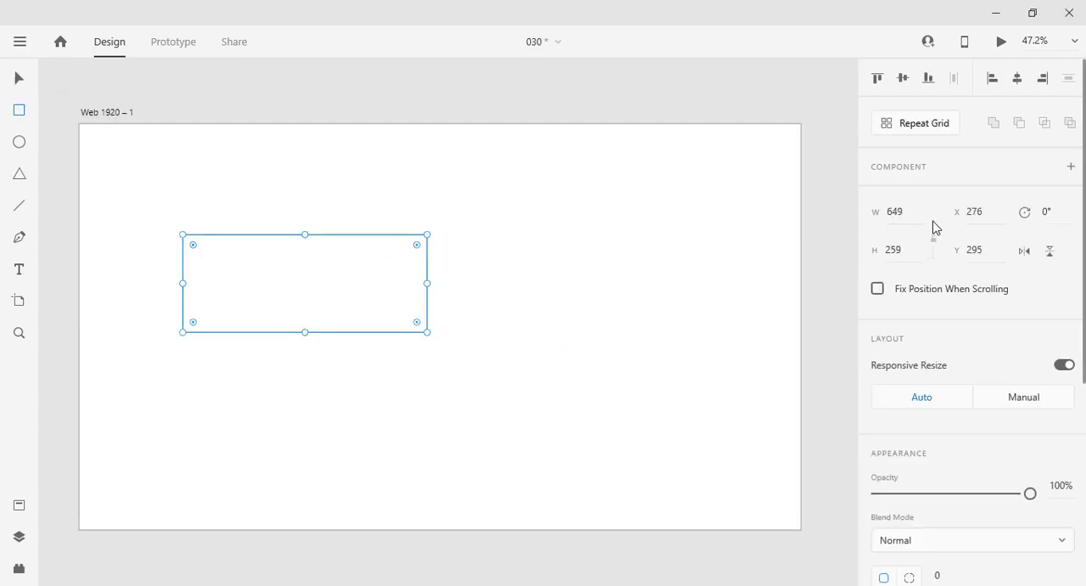
{"action": "left_click", "coordinate": [883, 250]}
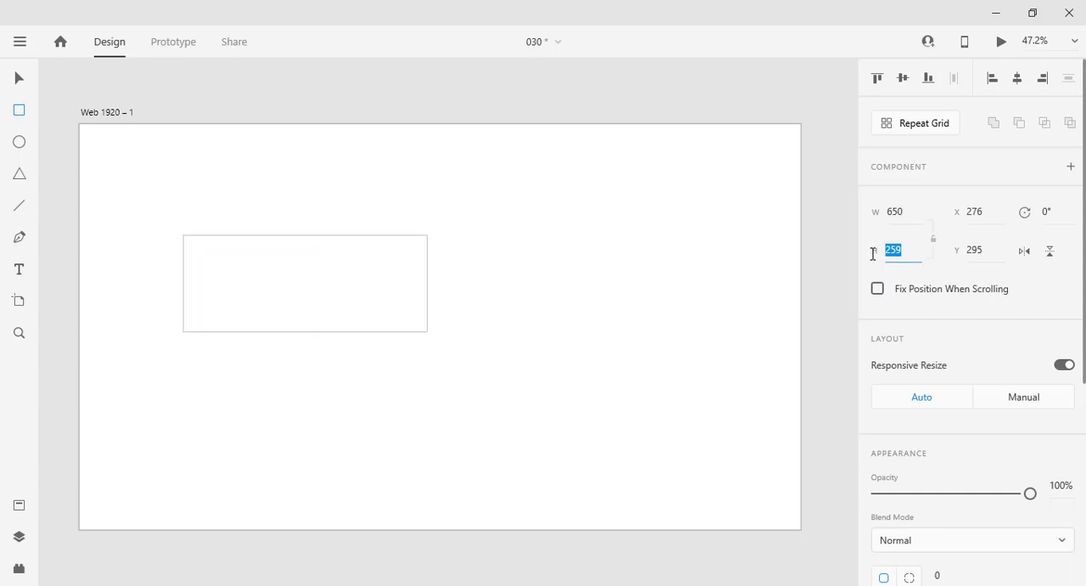
{"action": "type", "text": "260"}
{"action": "key", "text": "Return"}
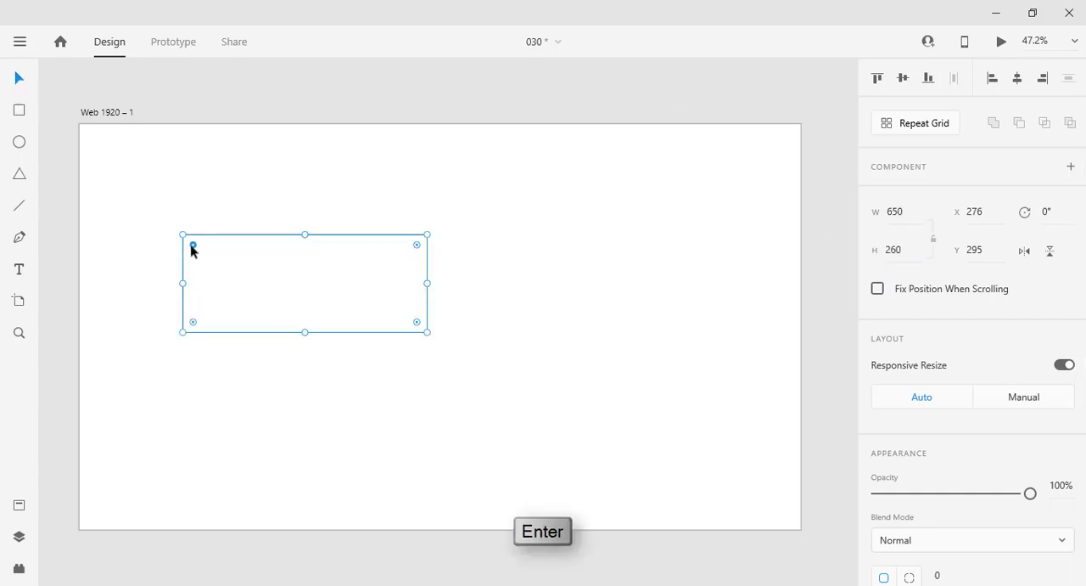
{"action": "left_click_drag", "start_coordinate": [192, 245], "coordinate": [196, 253]}
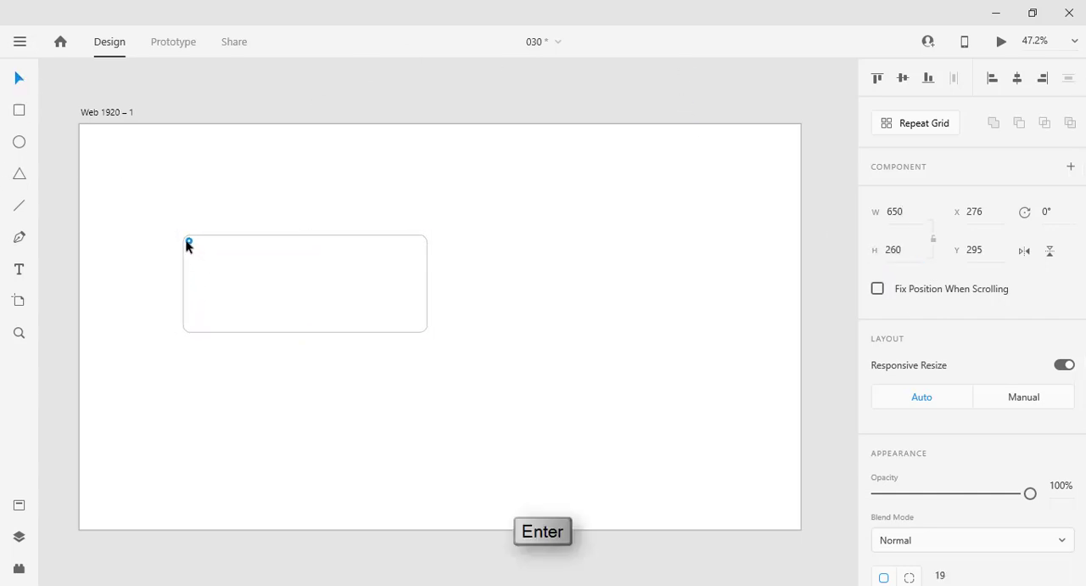
Step: Remove the rectangle's border and fill it with a dark navy, about #000329
{"action": "scroll", "coordinate": [881, 331], "scroll_direction": "down", "scroll_amount": 5}
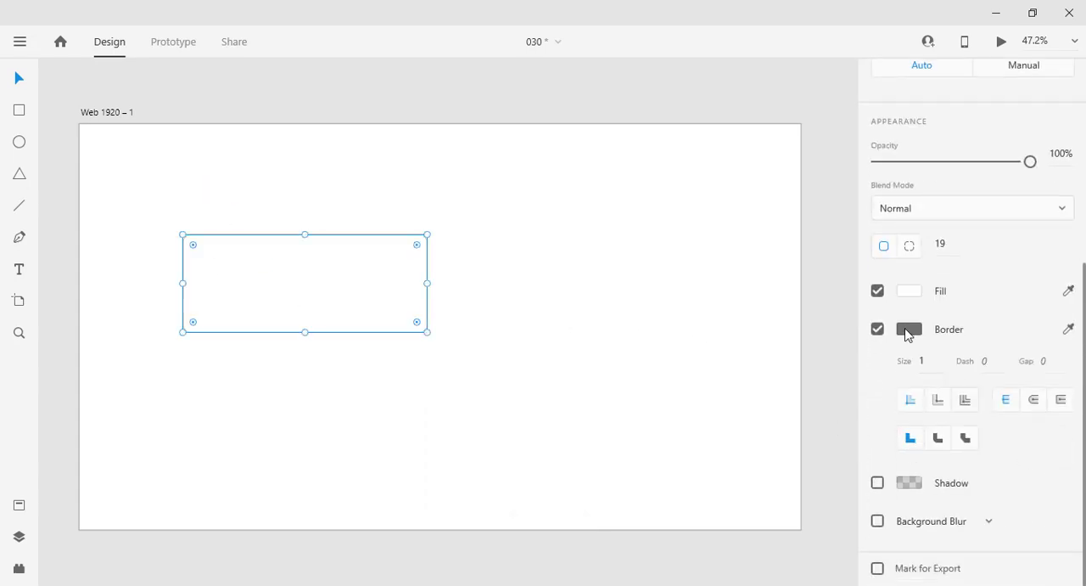
{"action": "left_click", "coordinate": [879, 327]}
{"action": "left_click", "coordinate": [914, 407]}
{"action": "left_click", "coordinate": [828, 359]}
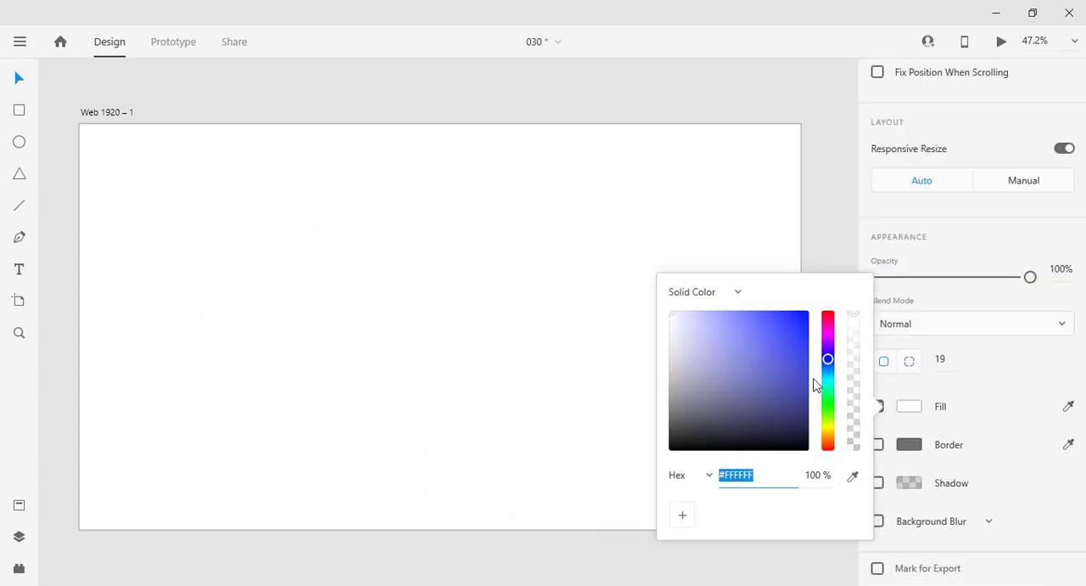
{"action": "left_click_drag", "start_coordinate": [807, 380], "coordinate": [811, 407]}
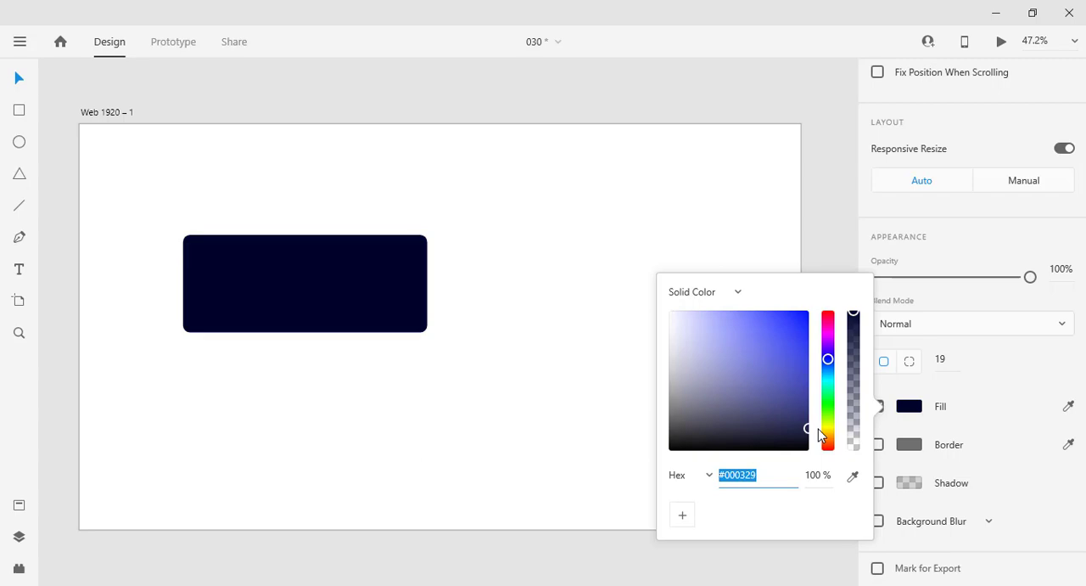
{"action": "left_click", "coordinate": [523, 466]}
Step: Draw a 160 by 160 circle and place it vertically centred on the card, 30 from its left edge
{"action": "left_click_drag", "start_coordinate": [209, 275], "coordinate": [259, 333]}
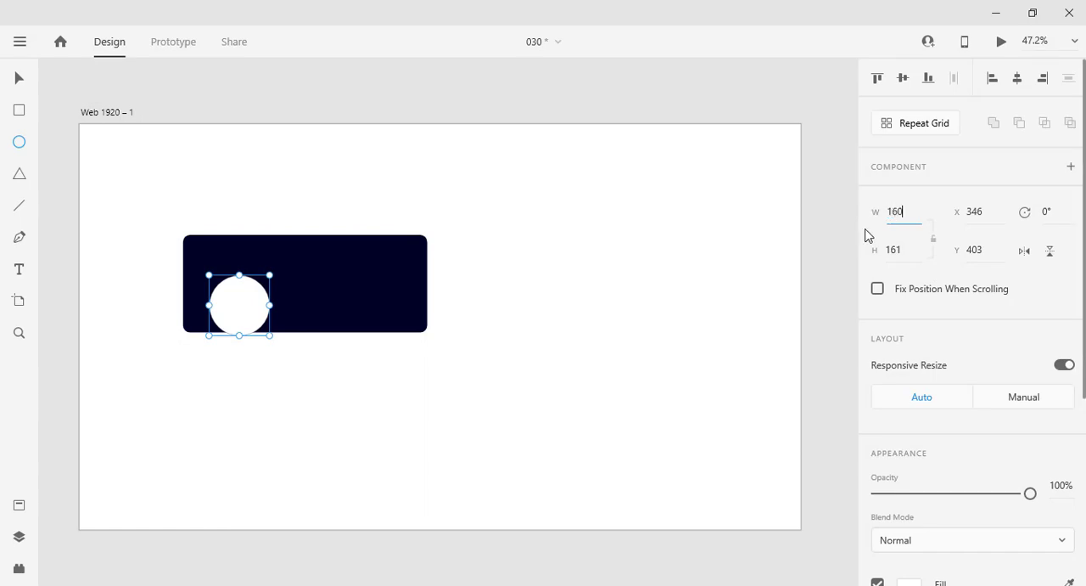
{"action": "key", "text": "Return"}
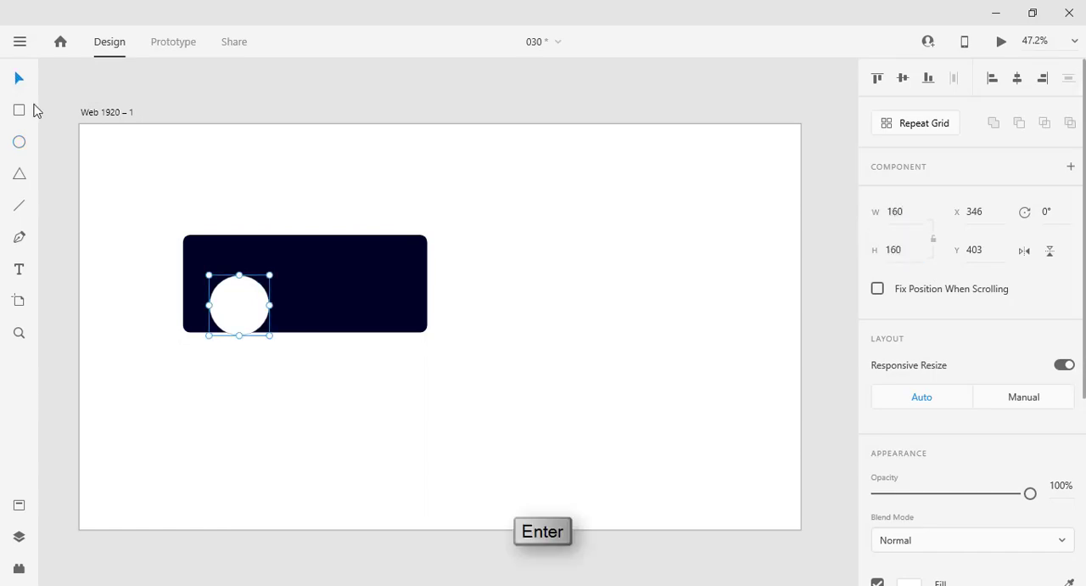
{"action": "left_click_drag", "start_coordinate": [258, 314], "coordinate": [225, 293]}
{"action": "key", "text": "shift+Right"}
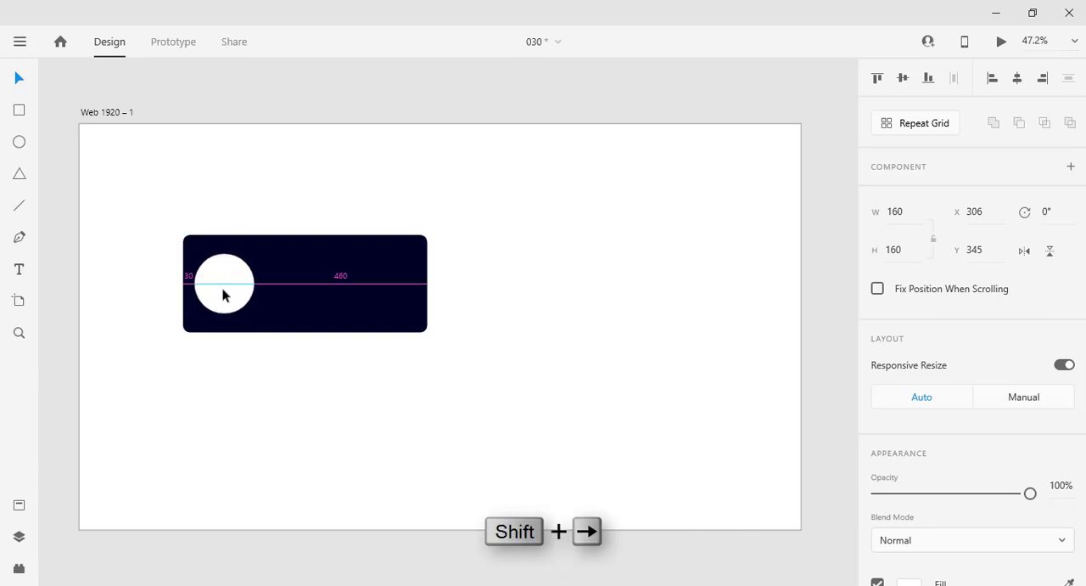
{"action": "key", "text": "Escape"}
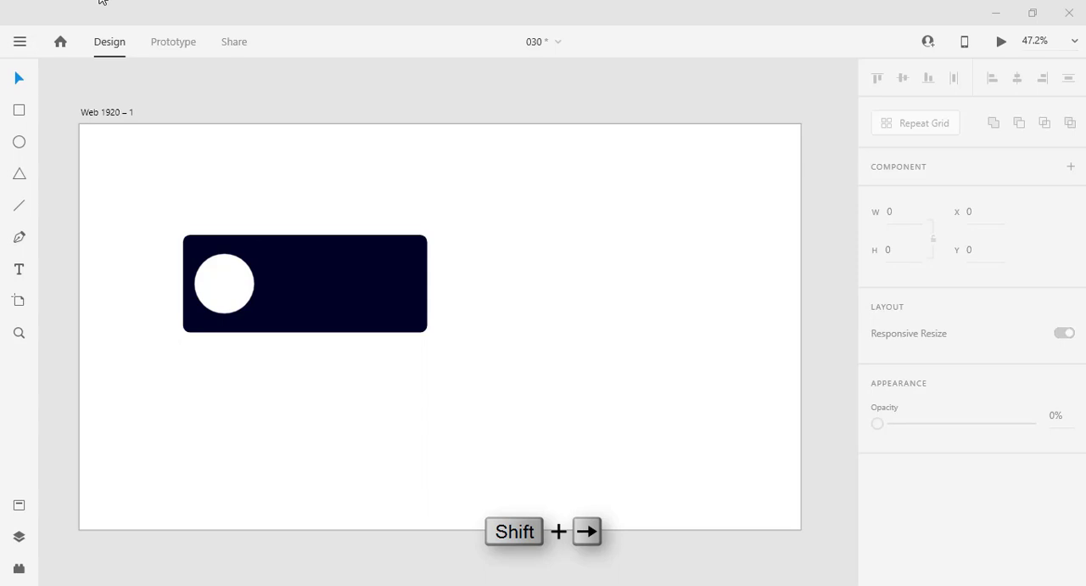
Step: Switch to File Explorer and fill the circle with the blonde woman's portrait from the Desktop's Headshotss folder
{"action": "left_click", "coordinate": [100, 0]}
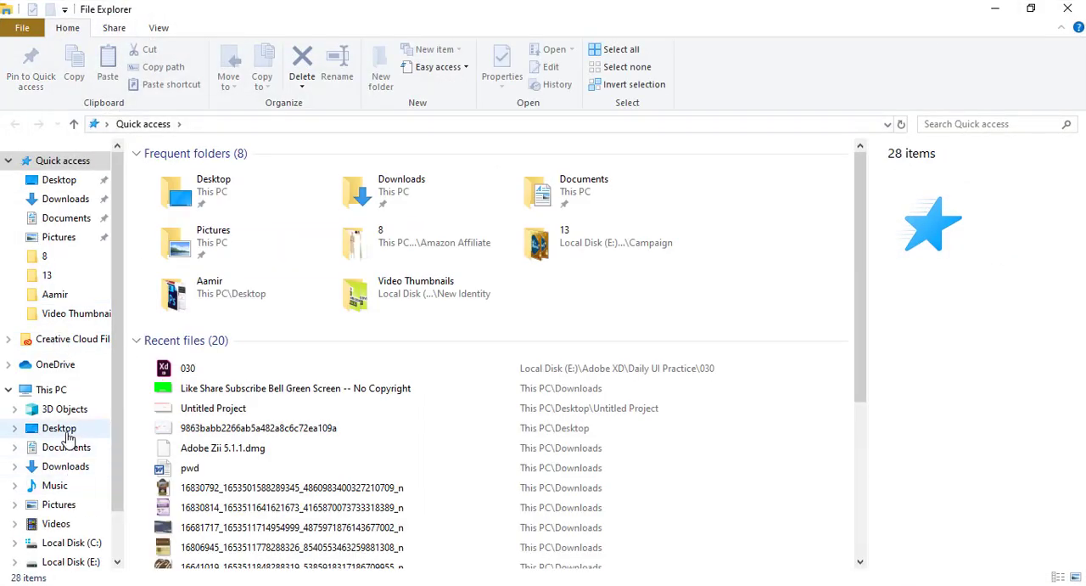
{"action": "left_click", "coordinate": [67, 433]}
{"action": "double_click", "coordinate": [213, 327]}
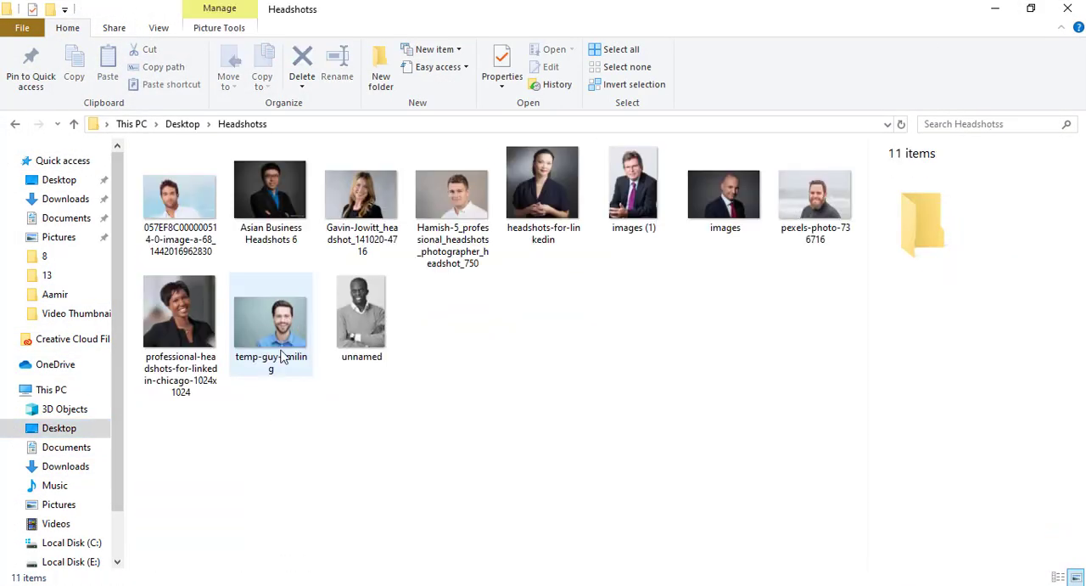
{"action": "left_click", "coordinate": [381, 186]}
{"action": "key", "text": "alt+Tab"}
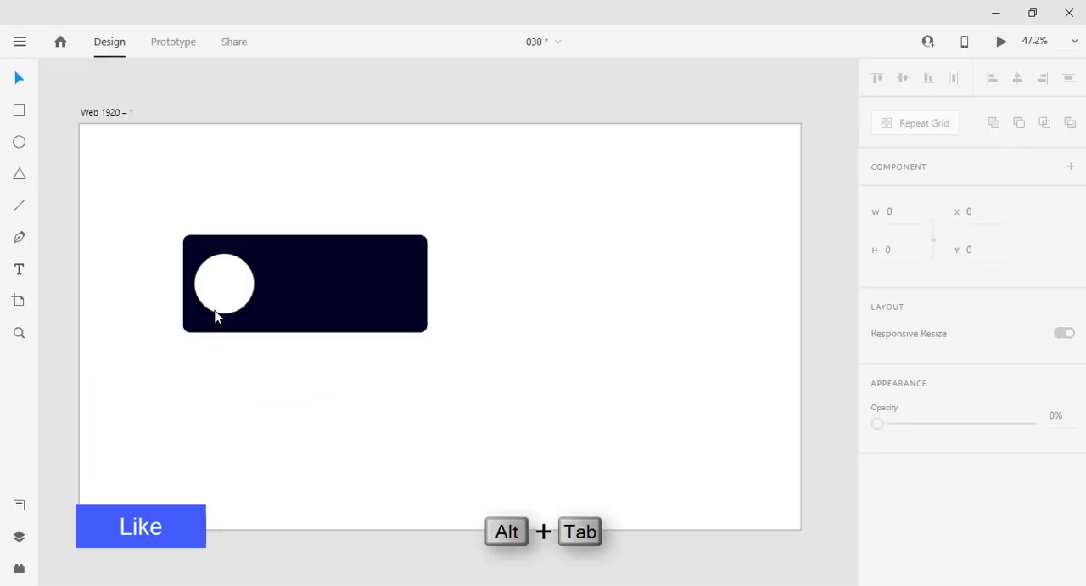
{"action": "left_click_drag", "start_coordinate": [215, 316], "coordinate": [221, 295]}
{"action": "left_click", "coordinate": [189, 437]}
Step: Remove the border from the circular portrait
{"action": "left_click", "coordinate": [224, 290]}
{"action": "scroll", "coordinate": [869, 329], "scroll_direction": "down", "scroll_amount": 4}
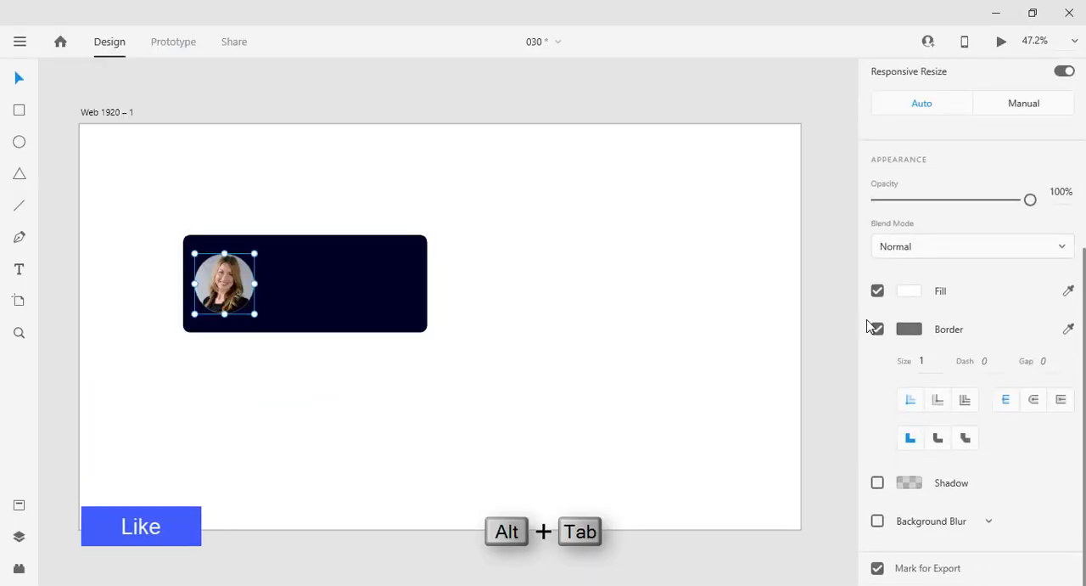
{"action": "left_click", "coordinate": [867, 327]}
{"action": "left_click", "coordinate": [605, 387]}
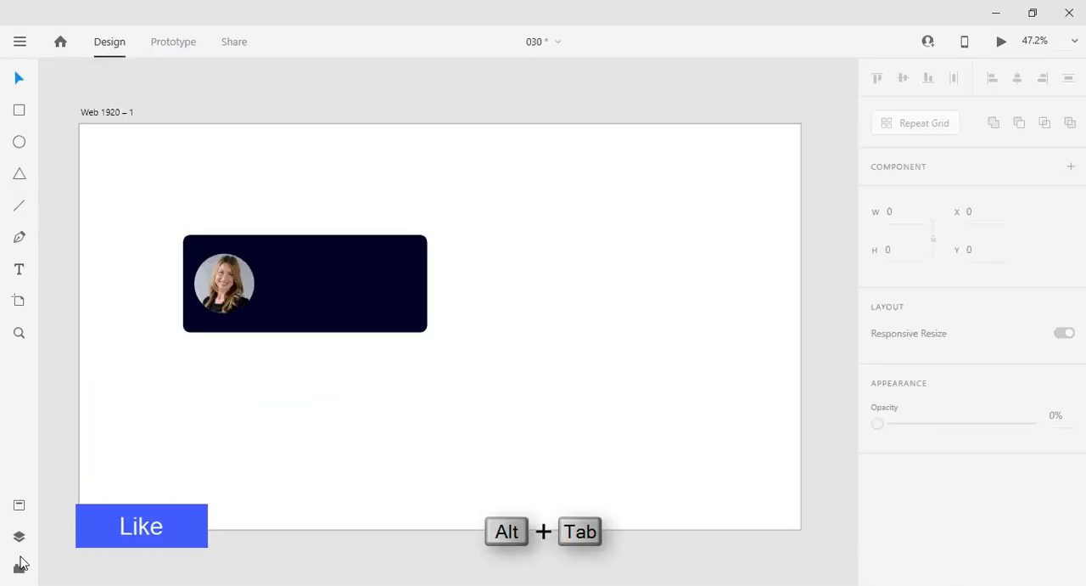
Step: Search the Icons 4 Design plugin for "review", then replace the search with "star"
{"action": "left_click", "coordinate": [18, 568]}
{"action": "left_click", "coordinate": [89, 161]}
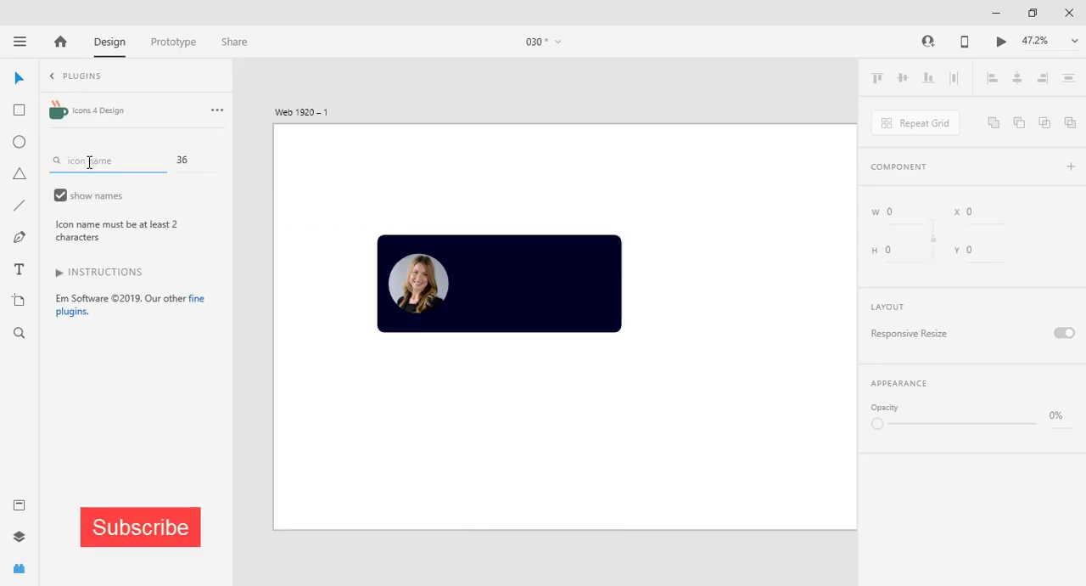
{"action": "type", "text": "review"}
{"action": "key", "text": "BackSpace"}
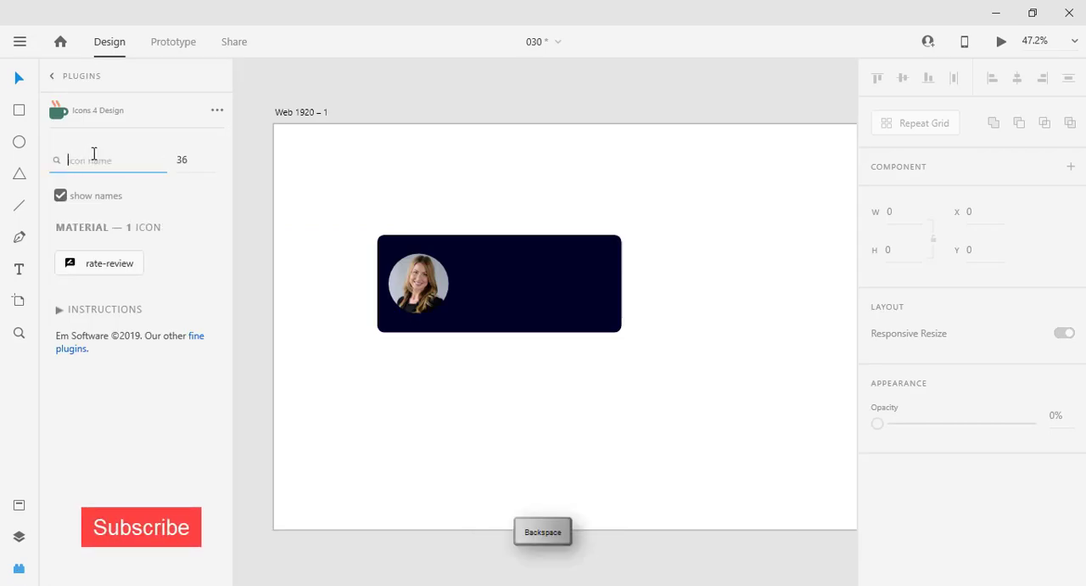
{"action": "type", "text": "star"}
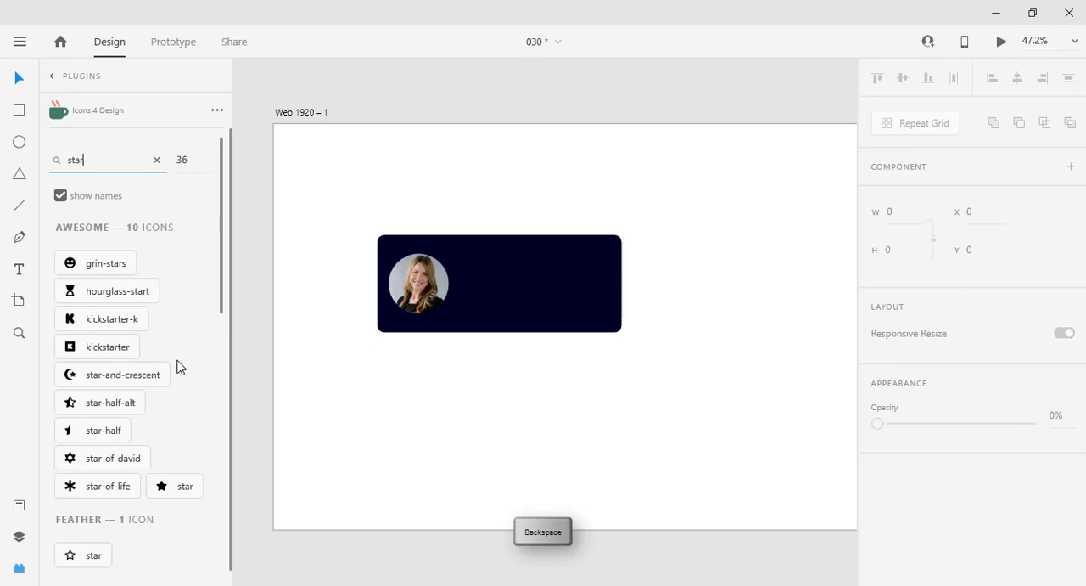
Step: Insert the solid star icon from the Awesome set and place it on the card to the right of the portrait
{"action": "scroll", "coordinate": [178, 366], "scroll_direction": "down", "scroll_amount": 6}
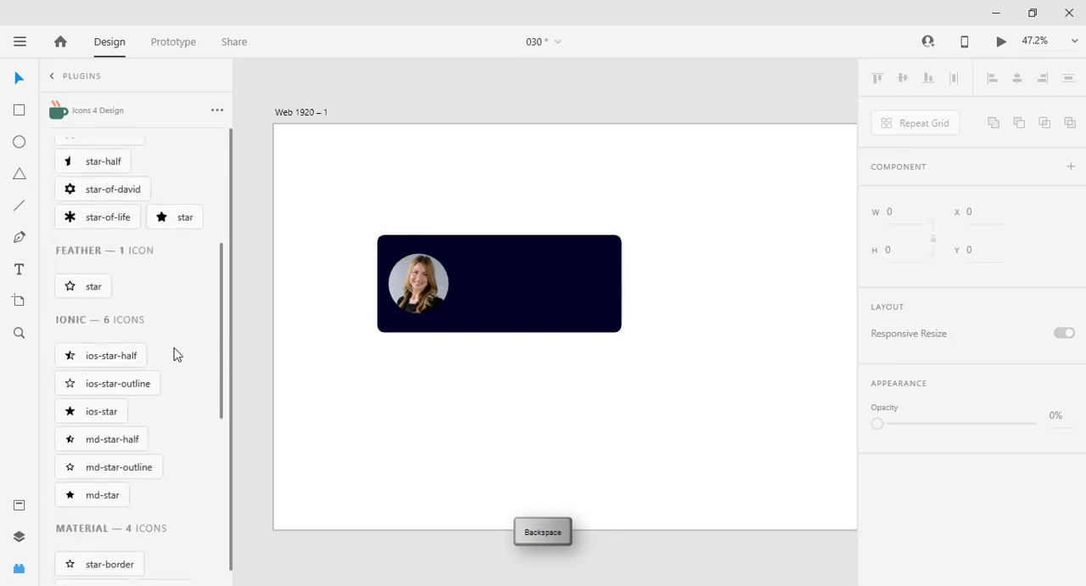
{"action": "scroll", "coordinate": [124, 376], "scroll_direction": "up", "scroll_amount": 3}
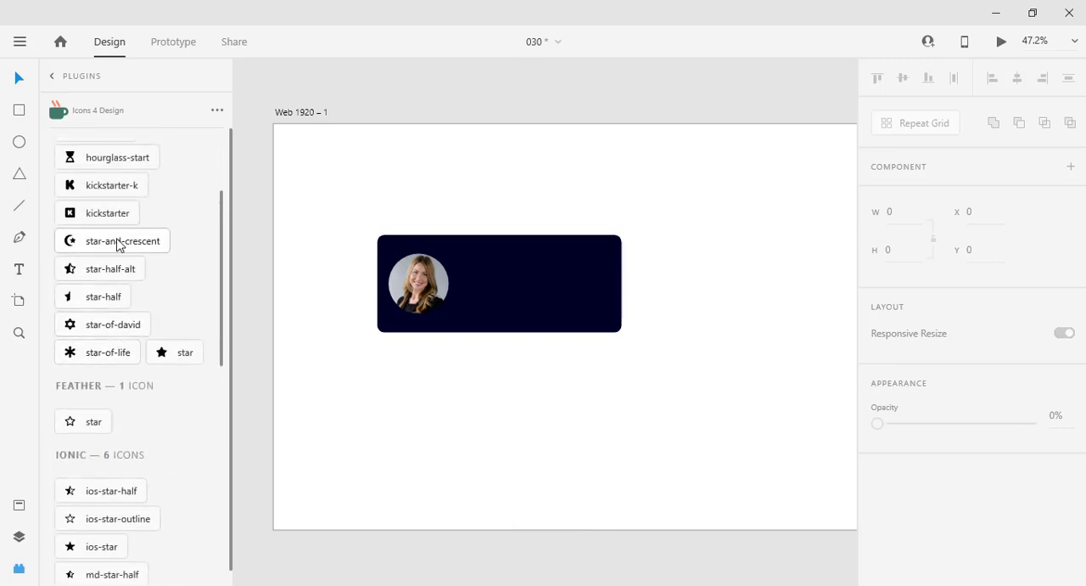
{"action": "left_click", "coordinate": [185, 363]}
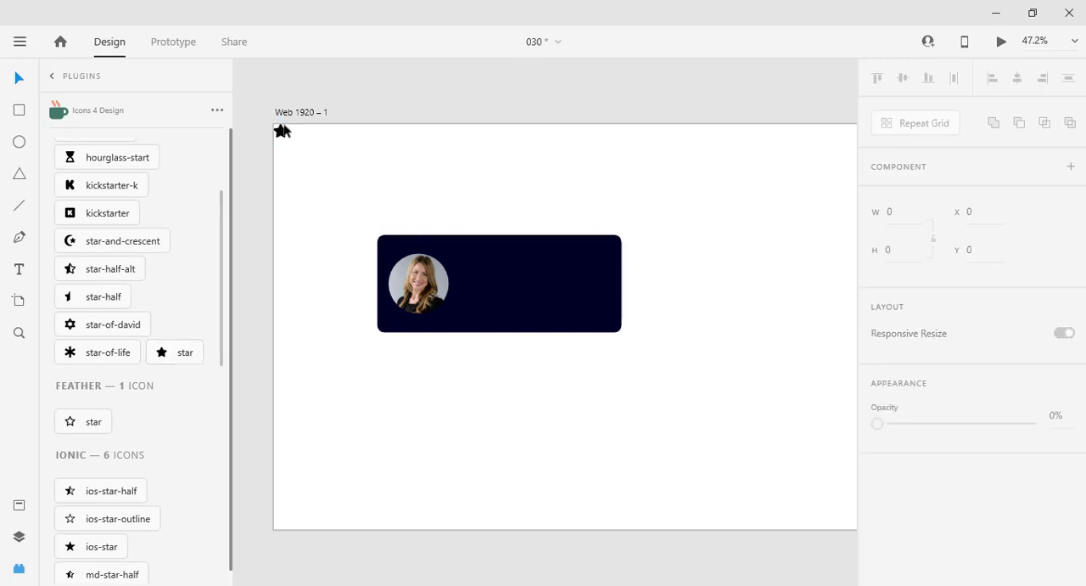
{"action": "left_click_drag", "start_coordinate": [291, 138], "coordinate": [473, 270]}
Step: Change the star icon's fill to bright yellow
{"action": "scroll", "coordinate": [900, 362], "scroll_direction": "down", "scroll_amount": 2}
{"action": "left_click", "coordinate": [909, 406]}
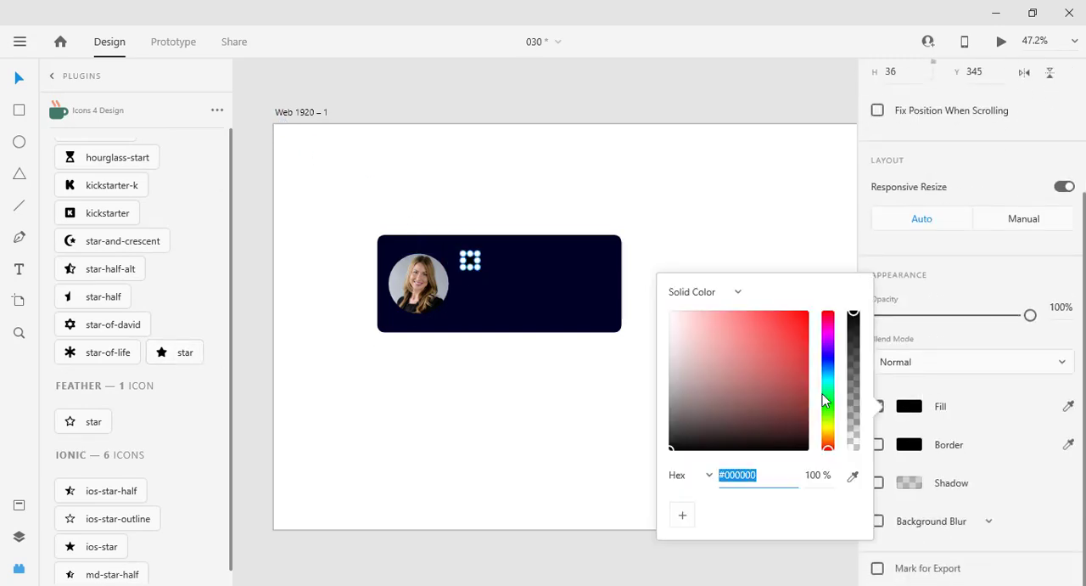
{"action": "left_click", "coordinate": [827, 427]}
{"action": "left_click", "coordinate": [794, 331]}
{"action": "left_click_drag", "start_coordinate": [815, 292], "coordinate": [817, 282]}
{"action": "left_click", "coordinate": [746, 236]}
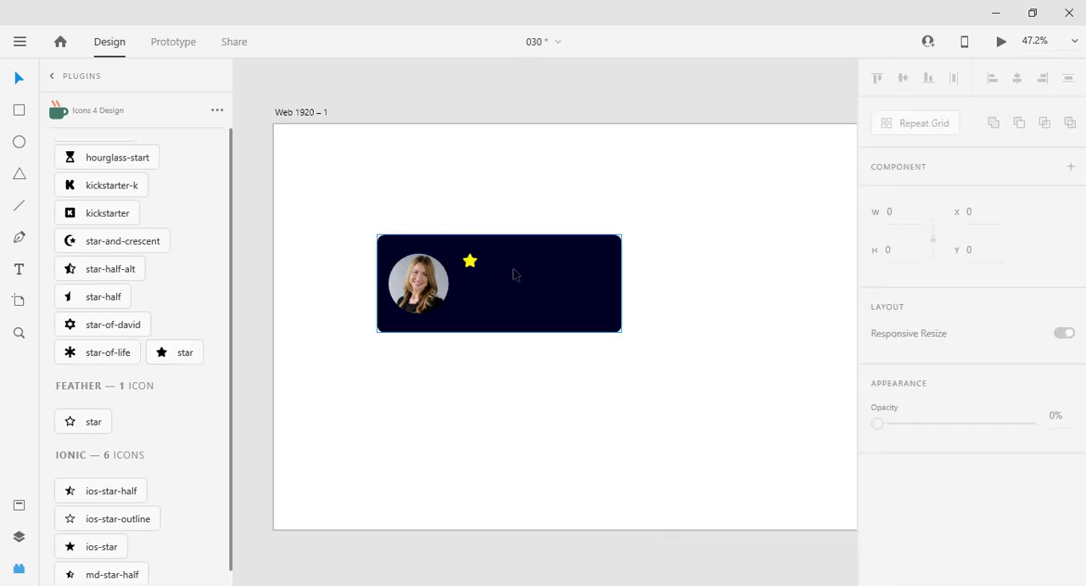
Step: Align the star with the portrait's top and space it 50 from the portrait's right edge, then close the plugin
{"action": "left_click_drag", "start_coordinate": [474, 265], "coordinate": [475, 277]}
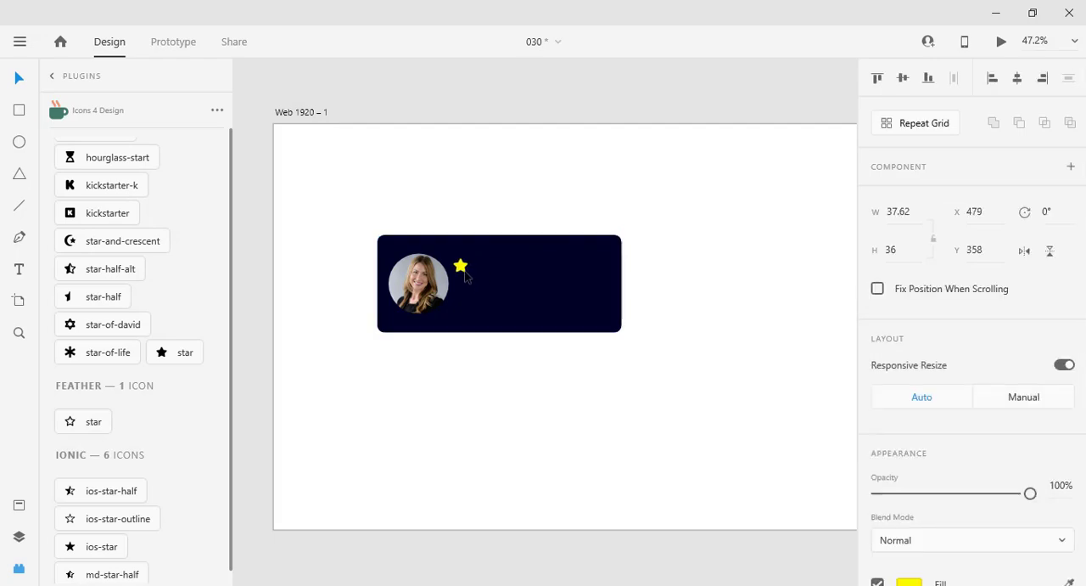
{"action": "key", "text": "shift+Right"}
{"action": "key", "text": "shift+Right"}
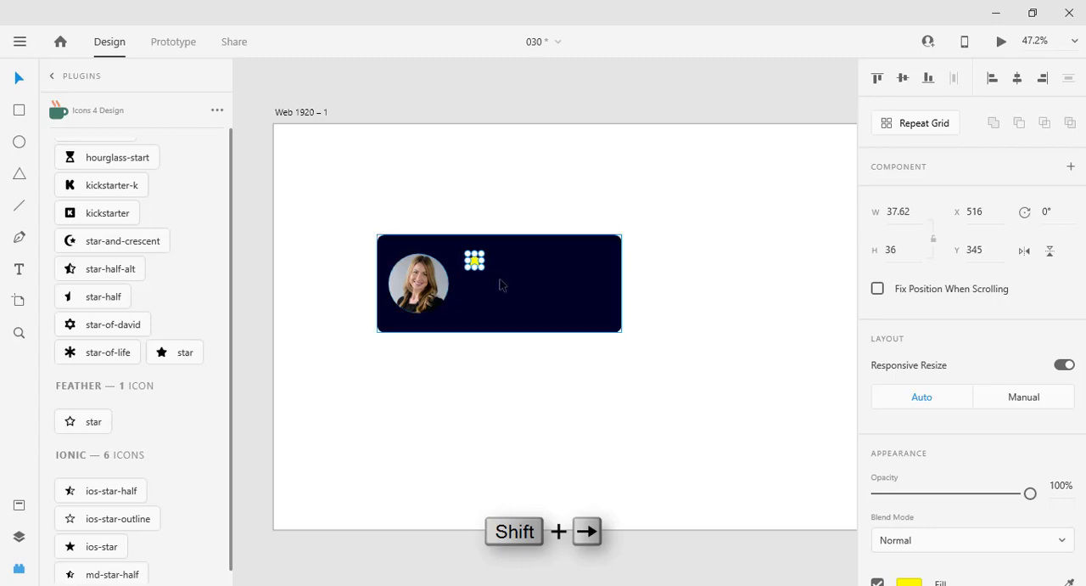
{"action": "scroll", "coordinate": [501, 286], "scroll_direction": "up", "scroll_amount": 1}
{"action": "left_click", "coordinate": [18, 568]}
Step: Duplicate the yellow star to make an evenly spaced horizontal row of five stars
{"action": "scroll", "coordinate": [277, 308], "scroll_direction": "up", "scroll_amount": 5}
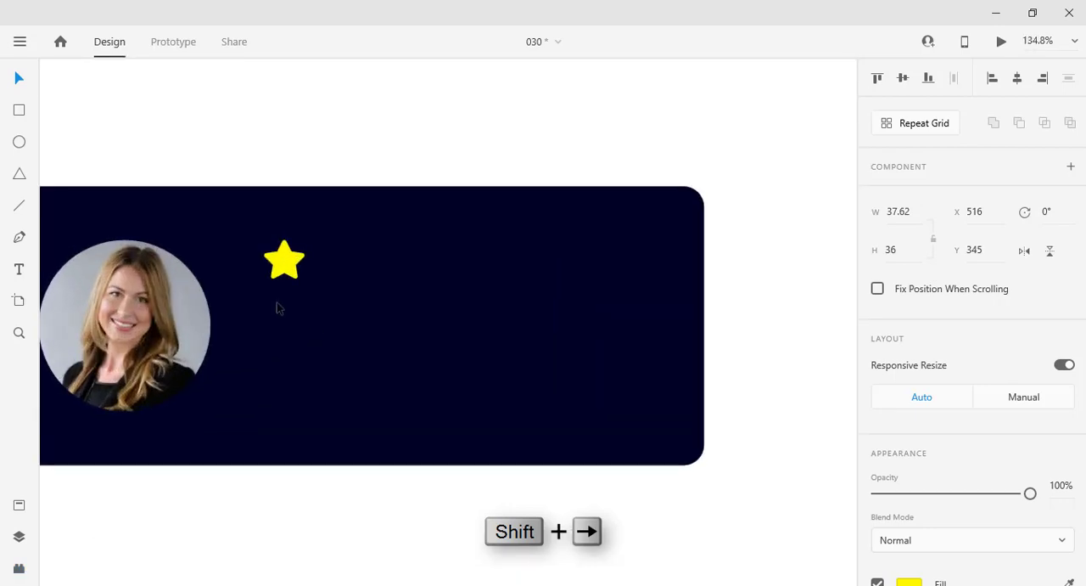
{"action": "scroll", "coordinate": [277, 308], "scroll_direction": "down", "scroll_amount": 1}
{"action": "left_click_drag", "start_coordinate": [279, 330], "coordinate": [393, 339]}
{"action": "left_click", "coordinate": [400, 210]}
{"action": "left_click", "coordinate": [397, 281]}
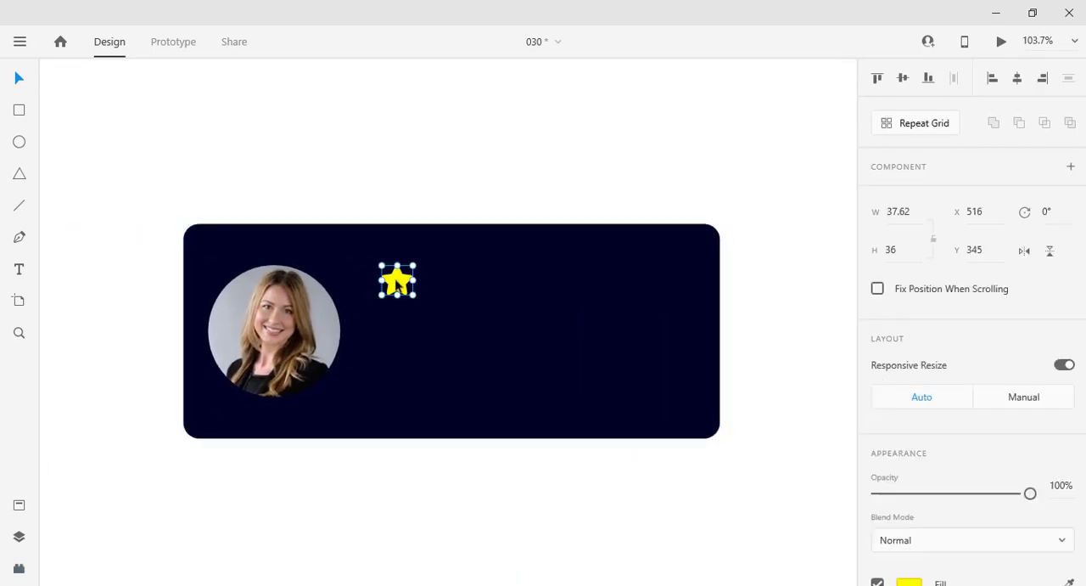
{"action": "key", "text": "Right"}
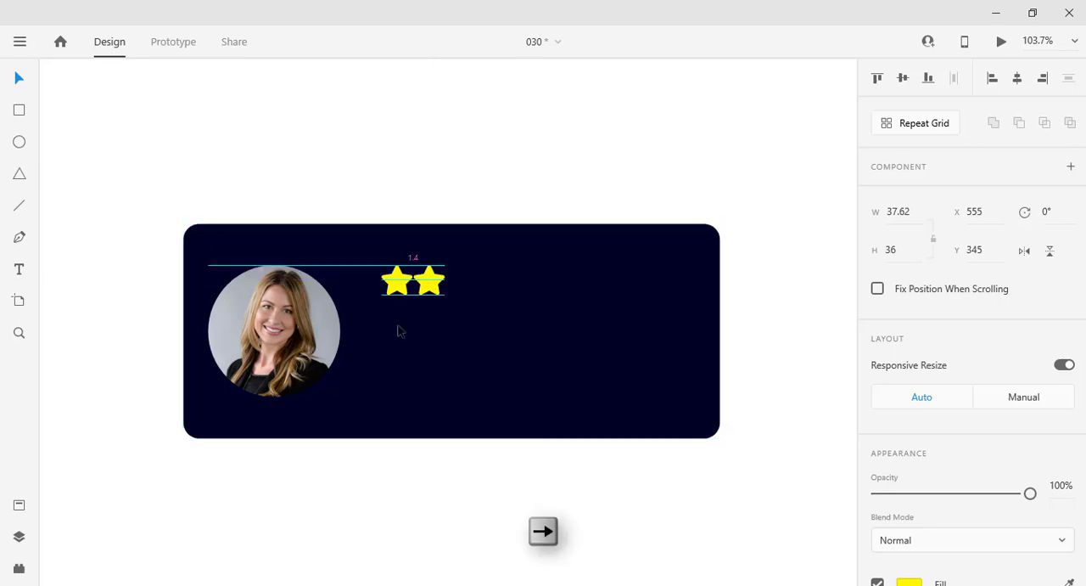
{"action": "key", "text": "shift+Right"}
{"action": "left_click_drag", "start_coordinate": [438, 281], "coordinate": [560, 283]}
Step: Scale down the row of five stars and set each star's width to 20 with proportions locked
{"action": "left_click_drag", "start_coordinate": [621, 183], "coordinate": [355, 349]}
{"action": "left_click", "coordinate": [532, 348], "text": "shift"}
{"action": "left_click_drag", "start_coordinate": [572, 295], "coordinate": [531, 293]}
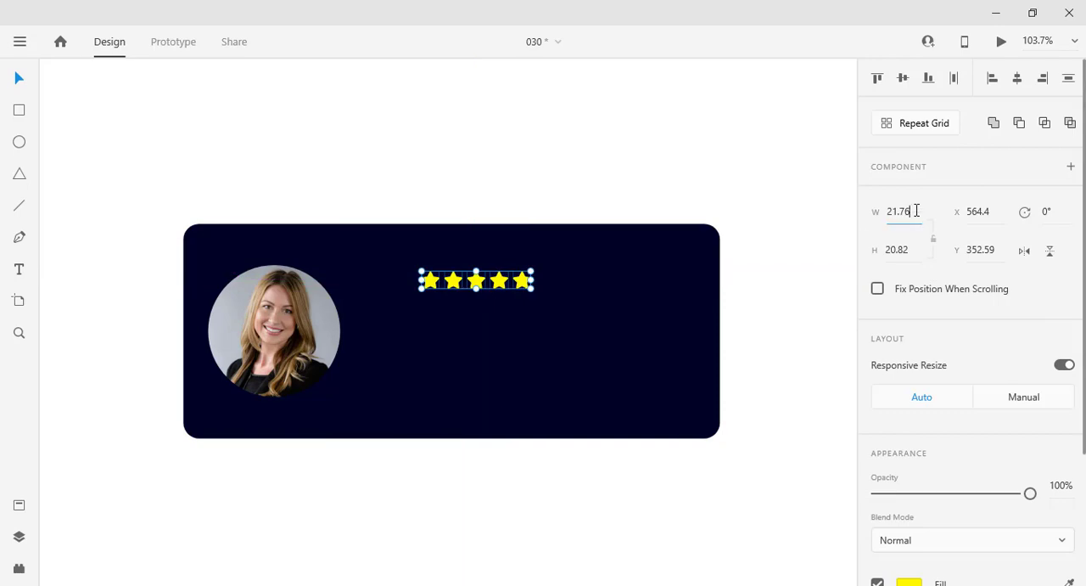
{"action": "type", "text": "20"}
{"action": "key", "text": "Return"}
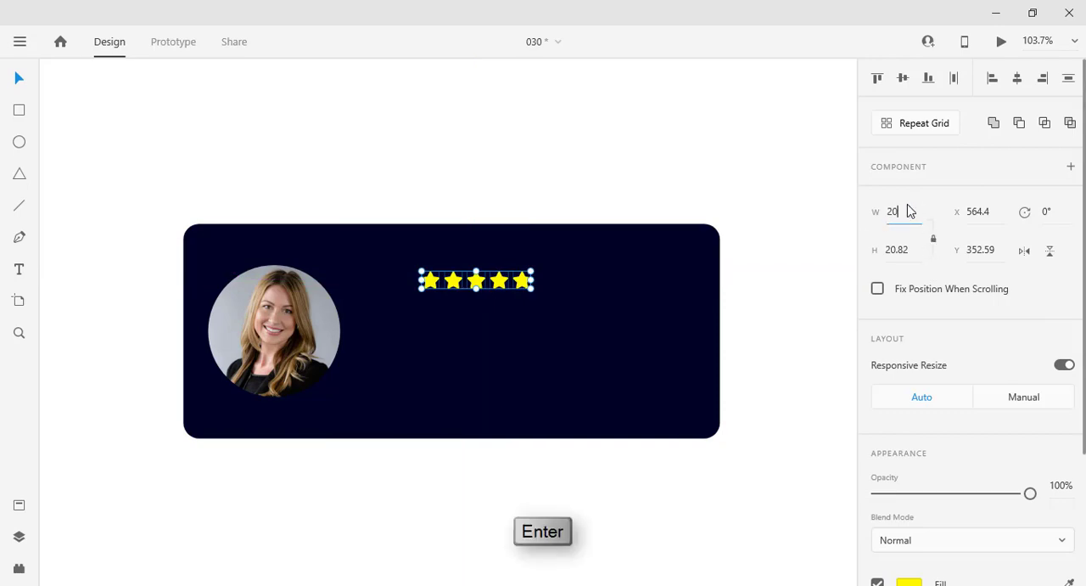
Step: Move the five-star row level with the portrait's top edge, about 50 from the portrait's right side
{"action": "left_click_drag", "start_coordinate": [552, 219], "coordinate": [410, 316]}
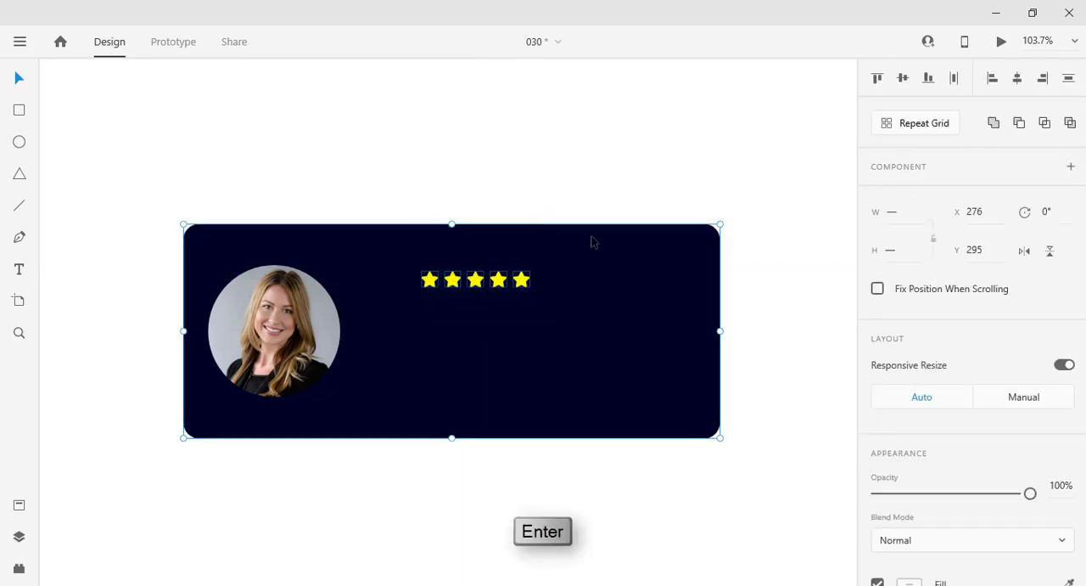
{"action": "left_click_drag", "start_coordinate": [506, 290], "coordinate": [418, 274]}
{"action": "key", "text": "shift+Right"}
{"action": "key", "text": "shift+Right"}
{"action": "key", "text": "shift+Right"}
{"action": "key", "text": "shift+Right"}
{"action": "key", "text": "shift+Right"}
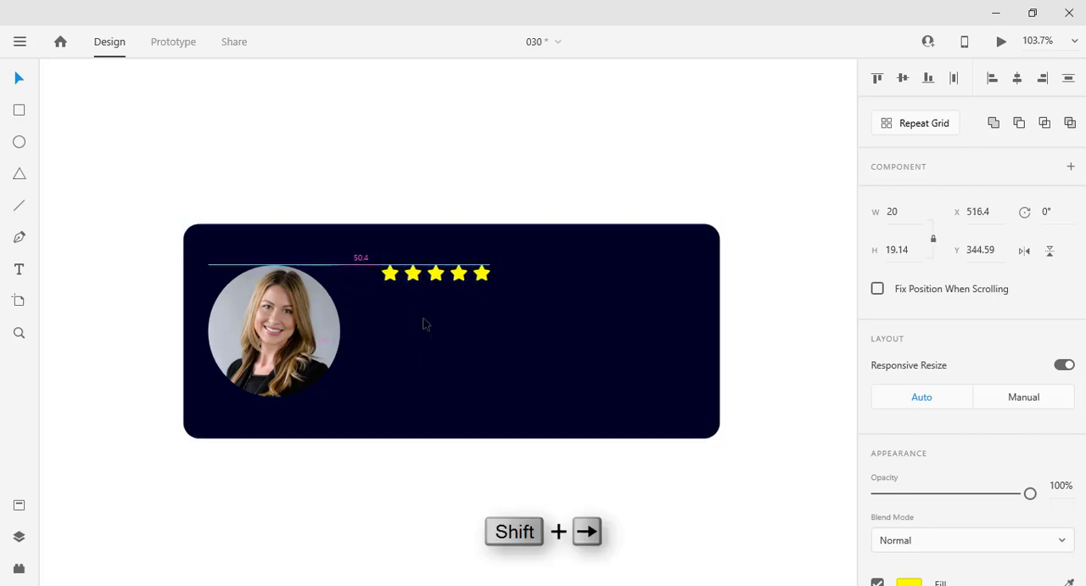
Step: Draw a text area about 316 by 81 below the star row and fill it with Lorem Ipsum placeholder text using the last settings
{"action": "left_click", "coordinate": [360, 546]}
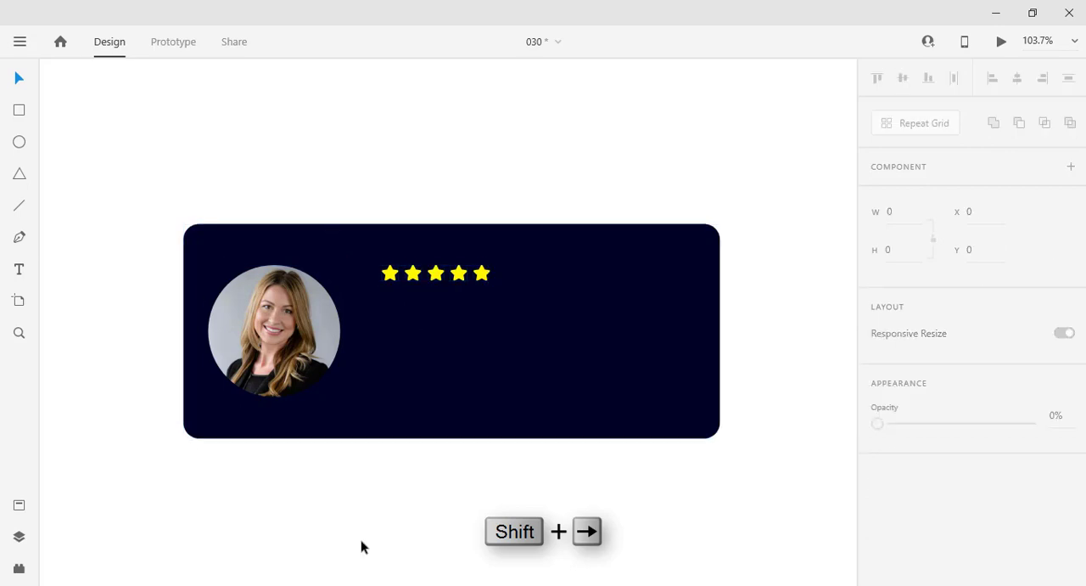
{"action": "left_click", "coordinate": [338, 204]}
{"action": "left_click", "coordinate": [23, 568]}
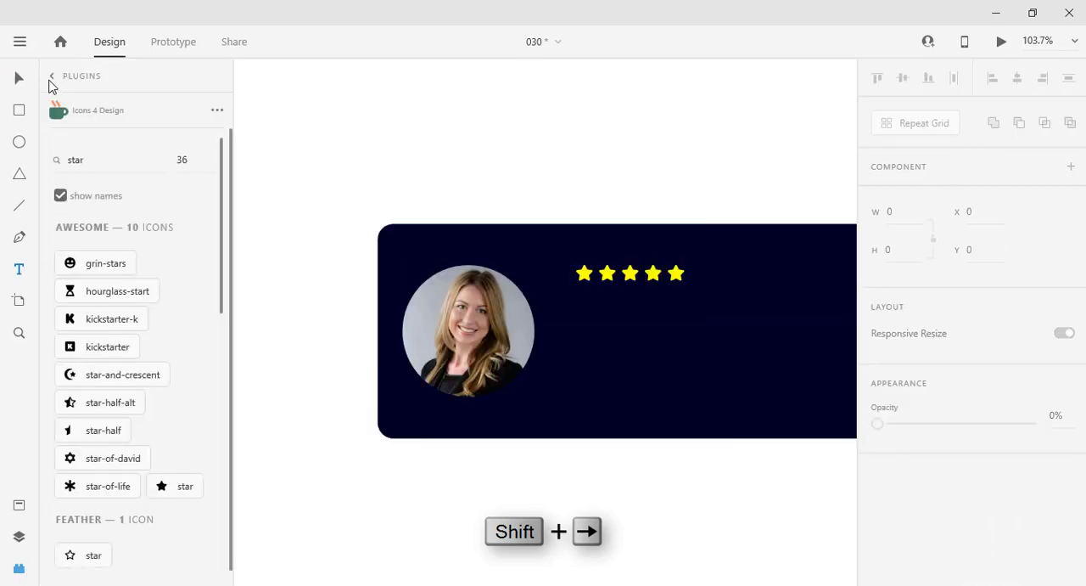
{"action": "left_click", "coordinate": [50, 77]}
{"action": "left_click", "coordinate": [127, 259]}
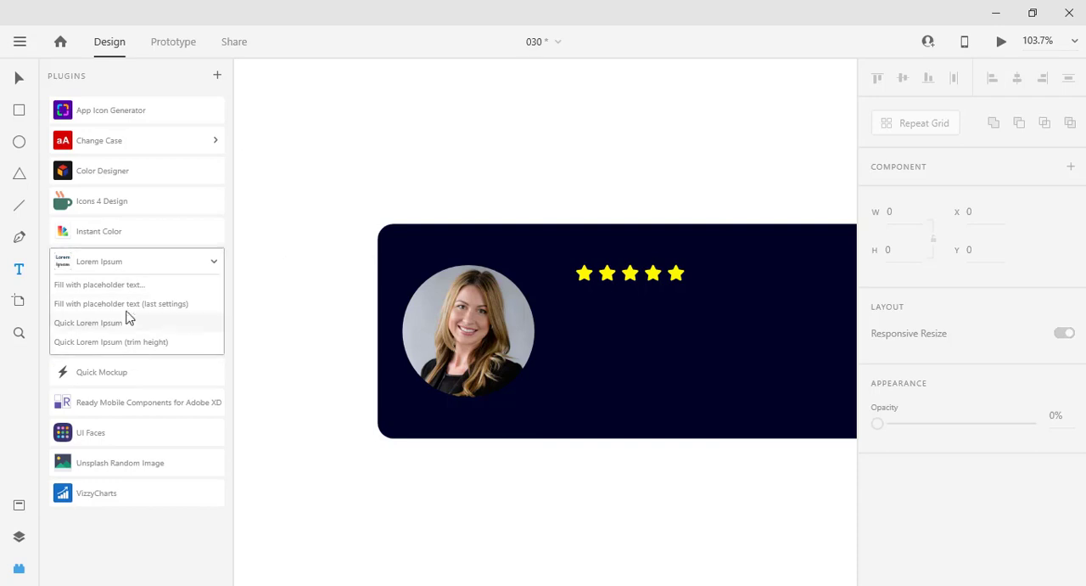
{"action": "left_click", "coordinate": [133, 324]}
{"action": "left_click", "coordinate": [645, 321]}
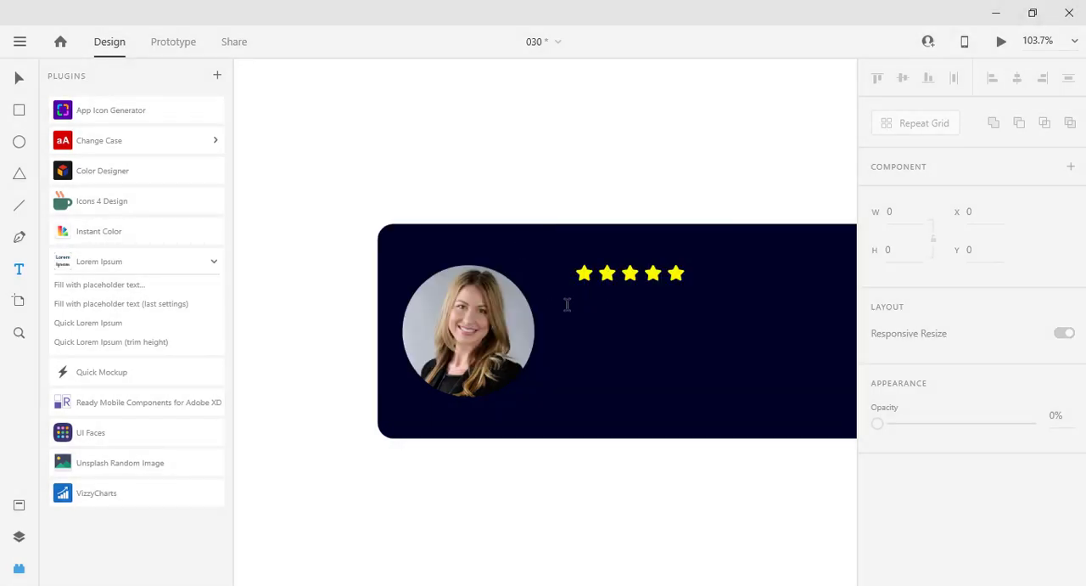
{"action": "left_click_drag", "start_coordinate": [567, 306], "coordinate": [828, 375]}
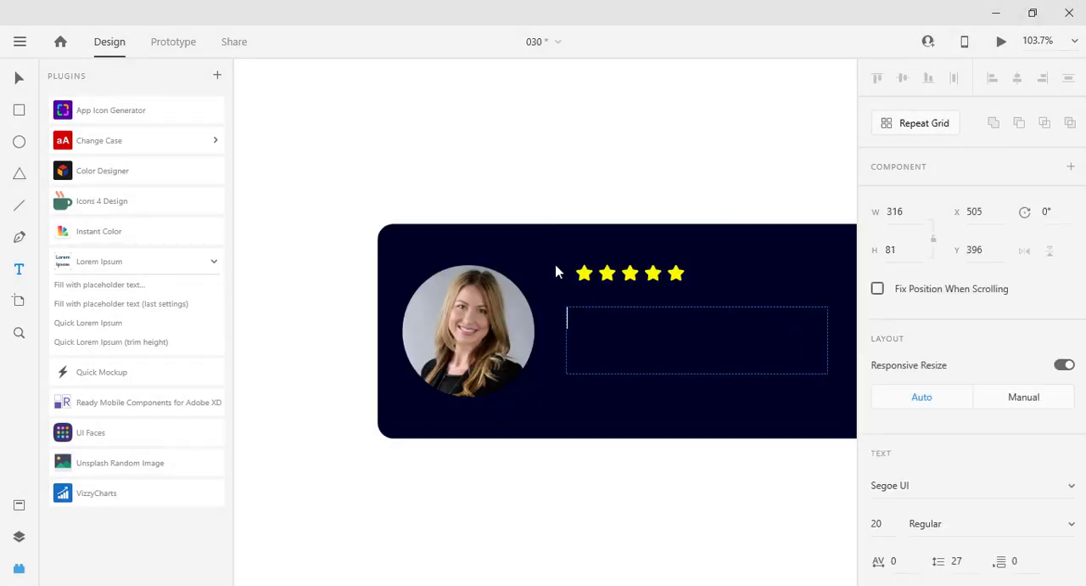
{"action": "left_click", "coordinate": [103, 304]}
{"action": "left_click", "coordinate": [18, 567]}
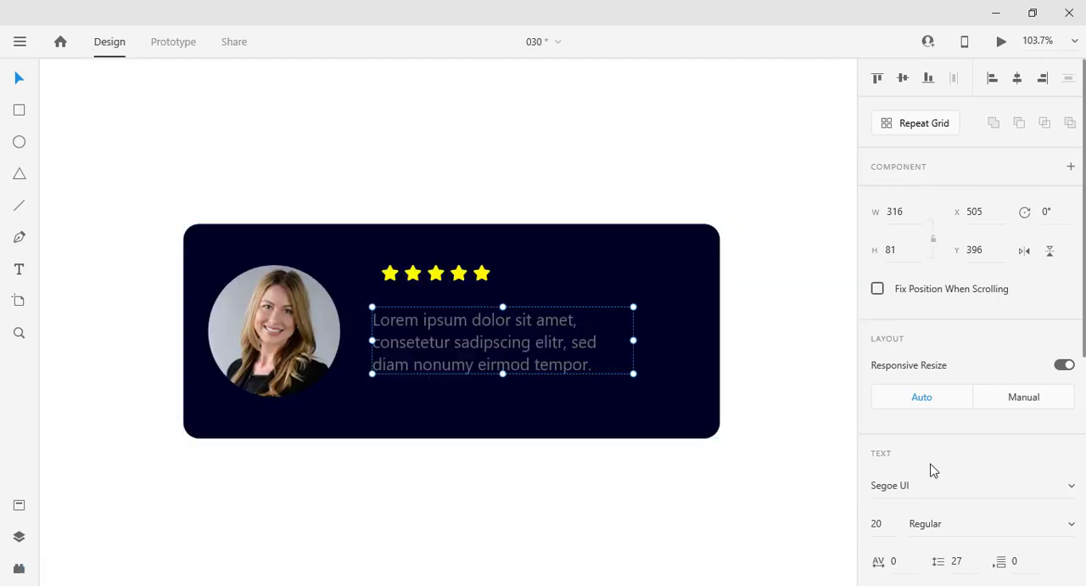
Step: Change the placeholder review text's fill colour to white
{"action": "scroll", "coordinate": [928, 469], "scroll_direction": "down", "scroll_amount": 4}
{"action": "left_click", "coordinate": [908, 495]}
{"action": "left_click", "coordinate": [669, 362]}
{"action": "left_click", "coordinate": [589, 163]}
Step: Align the review text with the star row's left edge and place it about 20 below the stars
{"action": "left_click_drag", "start_coordinate": [490, 322], "coordinate": [497, 298]}
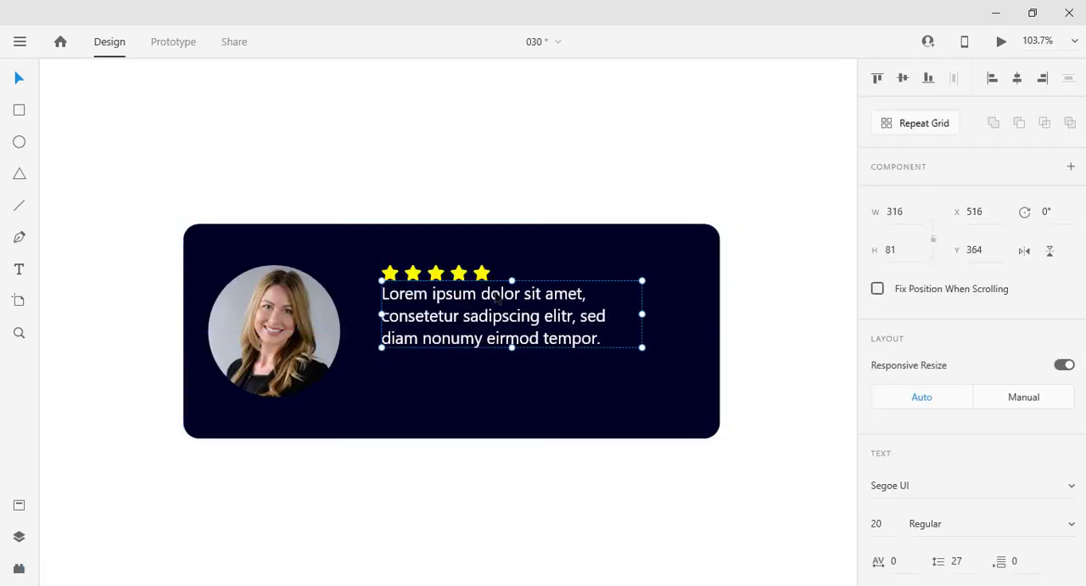
{"action": "key", "text": "shift+Down"}
{"action": "key", "text": "shift+Down"}
{"action": "key", "text": "shift+Down"}
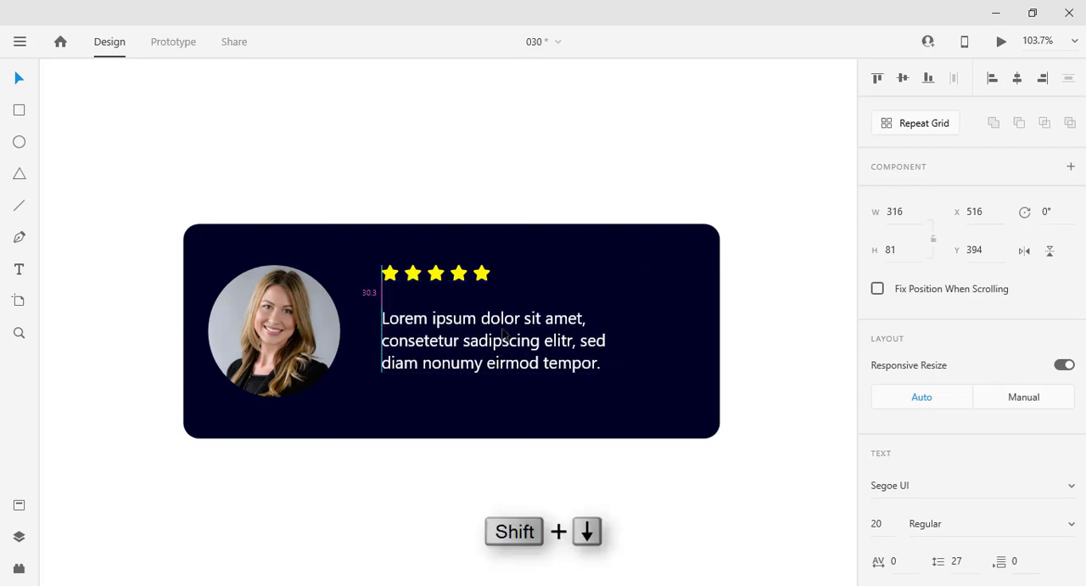
{"action": "key", "text": "shift+Up"}
{"action": "left_click", "coordinate": [603, 179]}
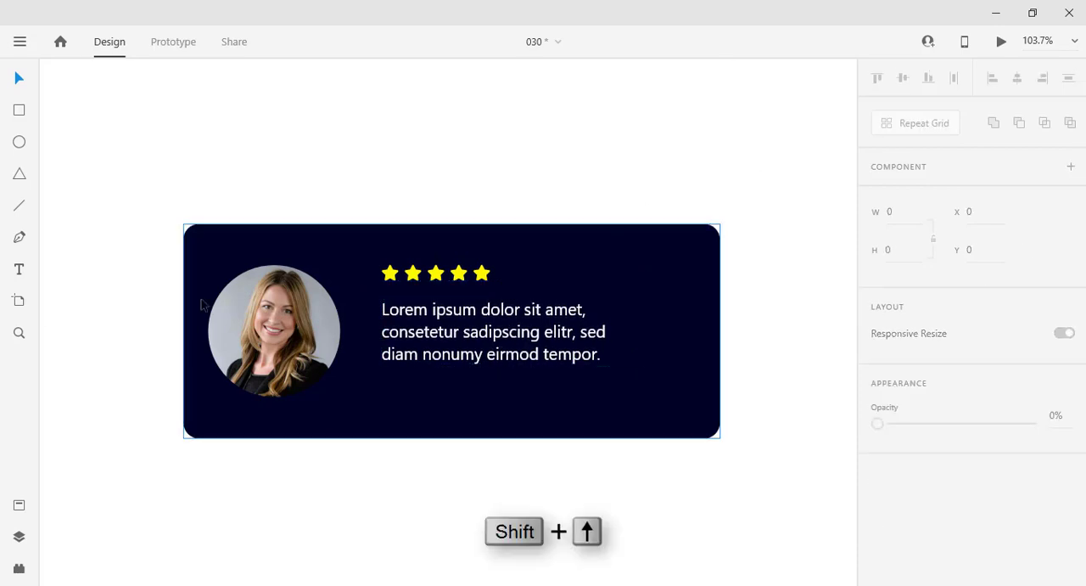
Step: Add a text line below the review text containing a dash followed by the reviewer's full name
{"action": "left_click", "coordinate": [383, 394]}
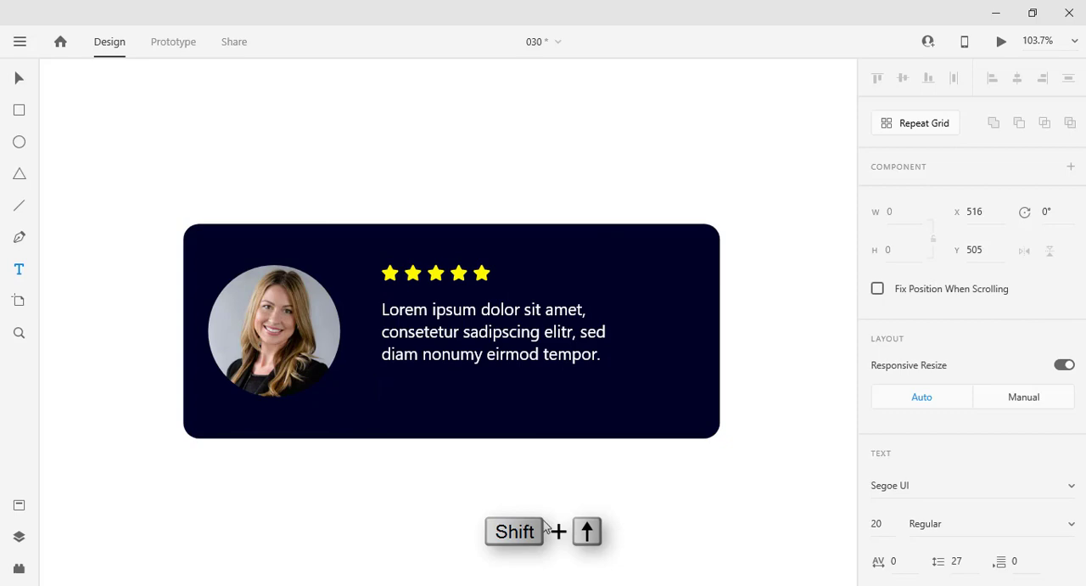
{"action": "type", "text": "Maria Zukwens"}
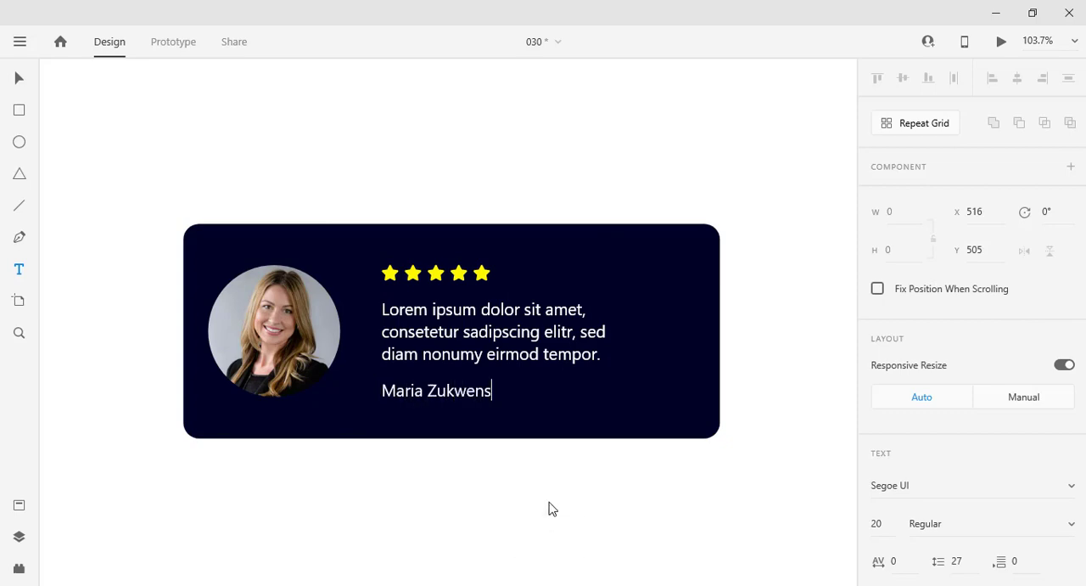
{"action": "key", "text": "BackSpace"}
{"action": "type", "text": "dgar"}
{"action": "key", "text": "Escape"}
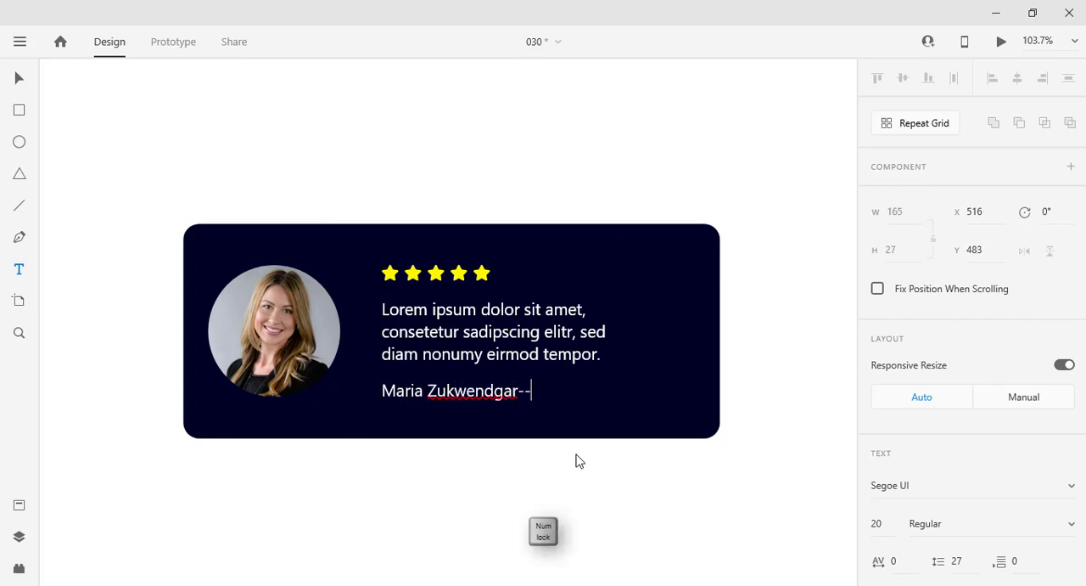
{"action": "key", "text": "BackSpace"}
{"action": "key", "text": "BackSpace"}
{"action": "key", "text": "Home"}
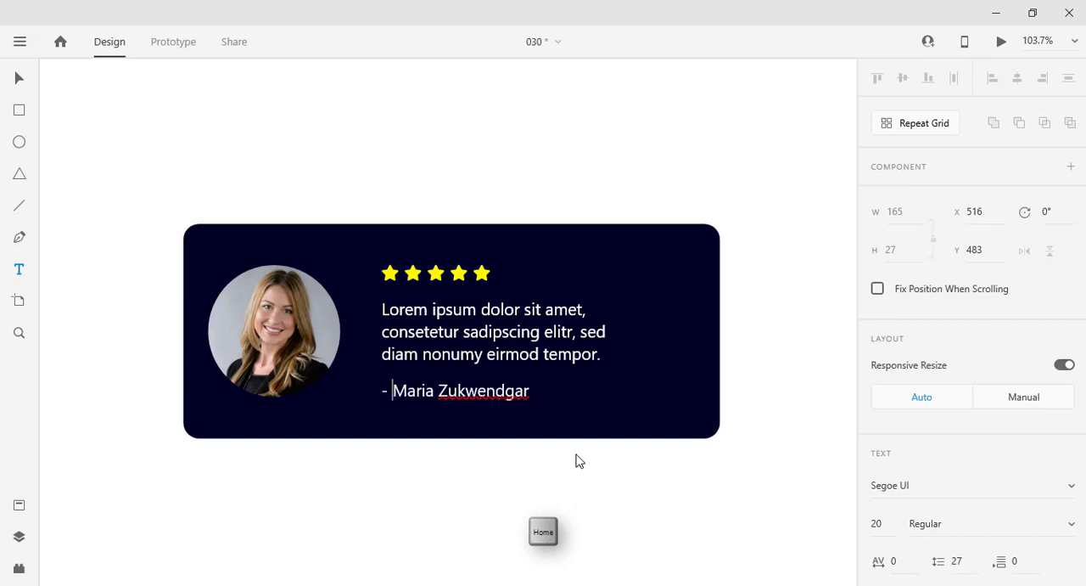
{"action": "left_click", "coordinate": [19, 78]}
Step: Set the review text's font to Poppins and extend its text area downward to fit all three lines
{"action": "left_click", "coordinate": [509, 331]}
{"action": "scroll", "coordinate": [961, 272], "scroll_direction": "down", "scroll_amount": 3}
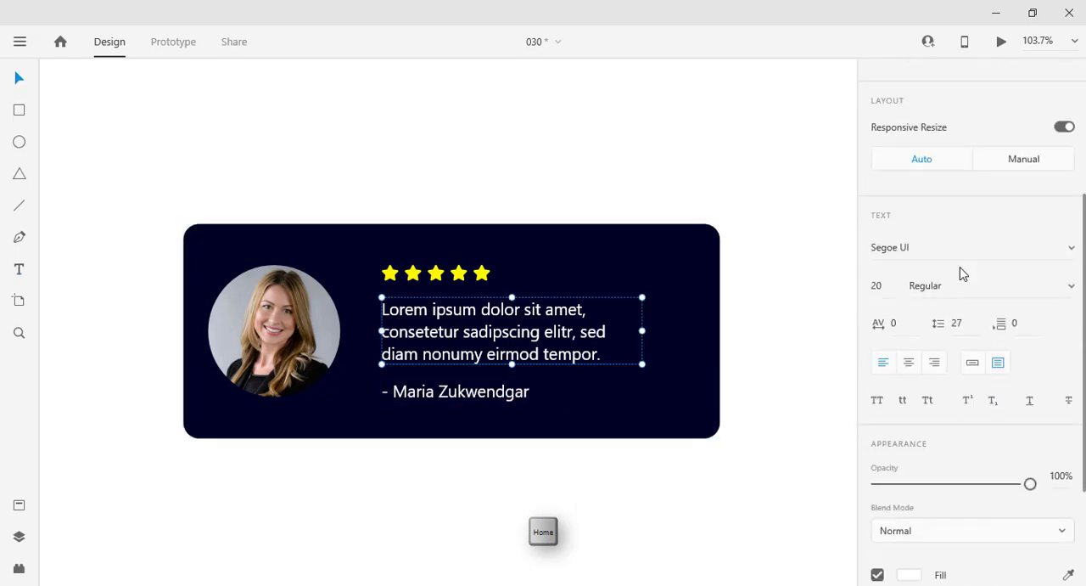
{"action": "left_click", "coordinate": [1070, 250]}
{"action": "scroll", "coordinate": [1014, 262], "scroll_direction": "down", "scroll_amount": 3}
{"action": "key", "text": "End"}
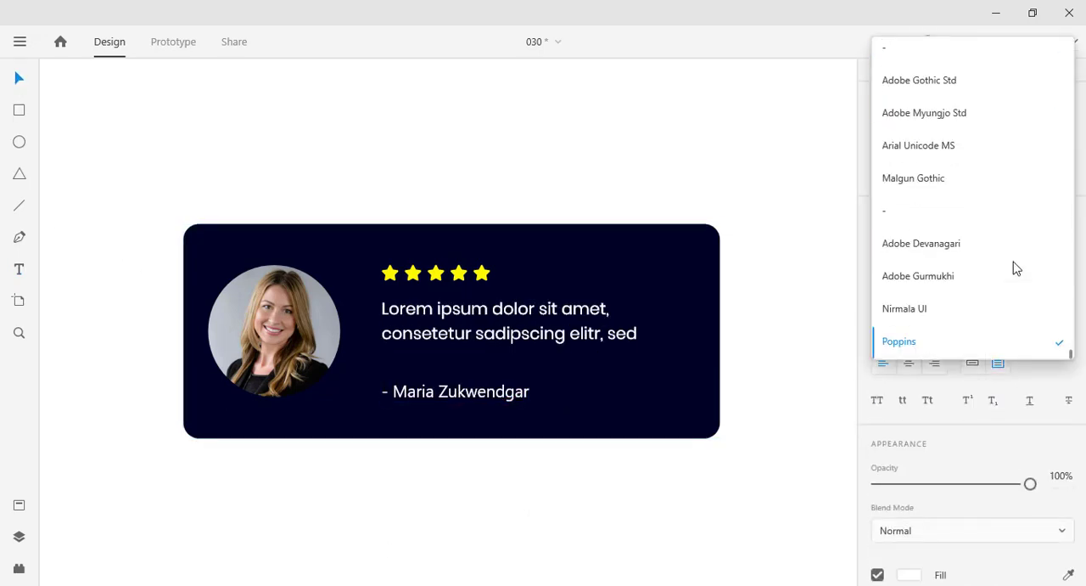
{"action": "key", "text": "Return"}
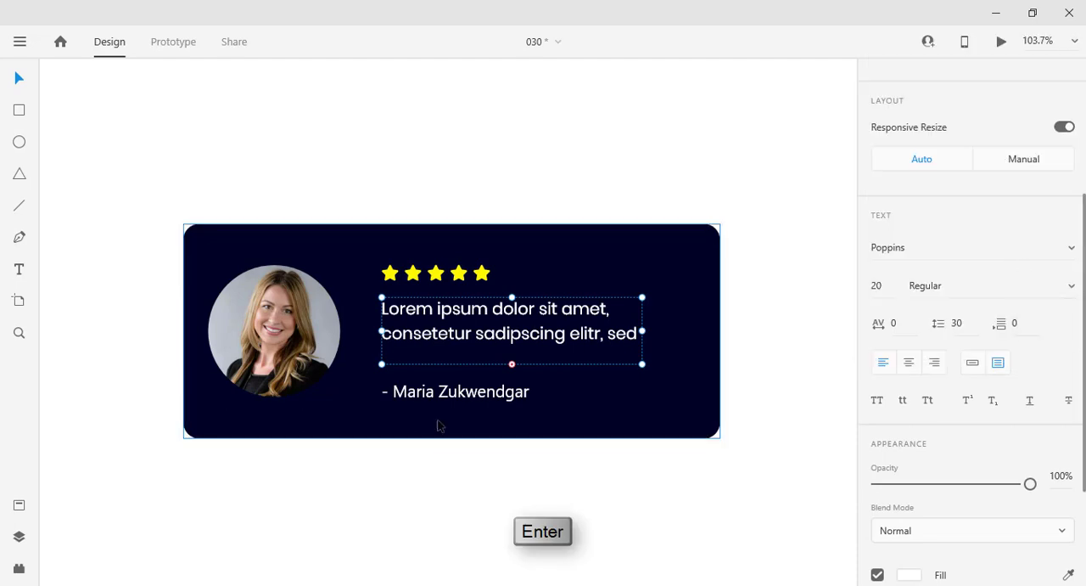
{"action": "left_click", "coordinate": [455, 396]}
{"action": "left_click", "coordinate": [543, 351]}
{"action": "double_click", "coordinate": [512, 364]}
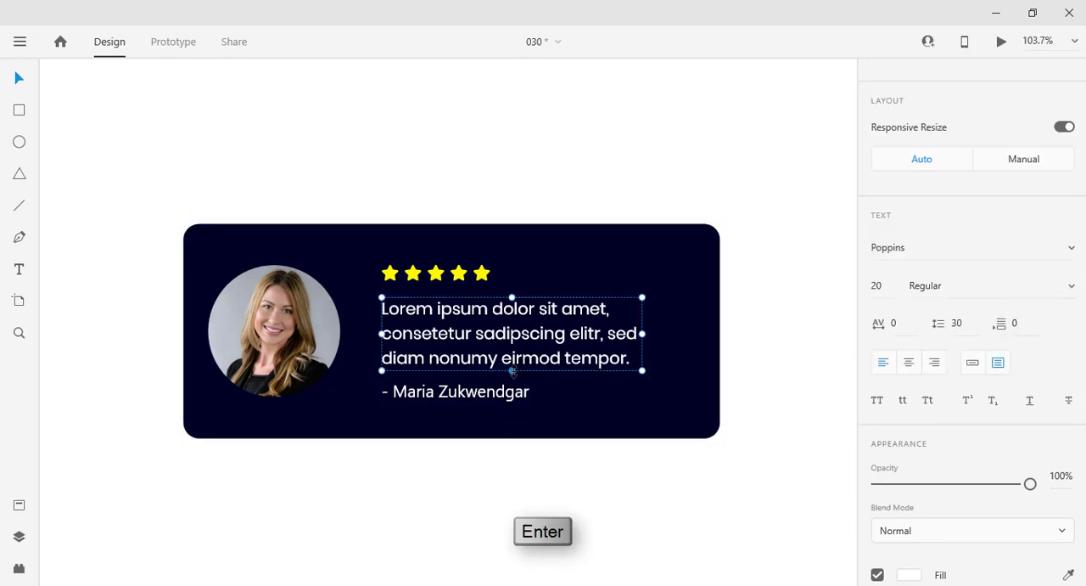
Step: Set the review text's font size to 16 and its weight to Light
{"action": "scroll", "coordinate": [908, 270], "scroll_direction": "down", "scroll_amount": 2}
{"action": "key", "text": "BackSpace"}
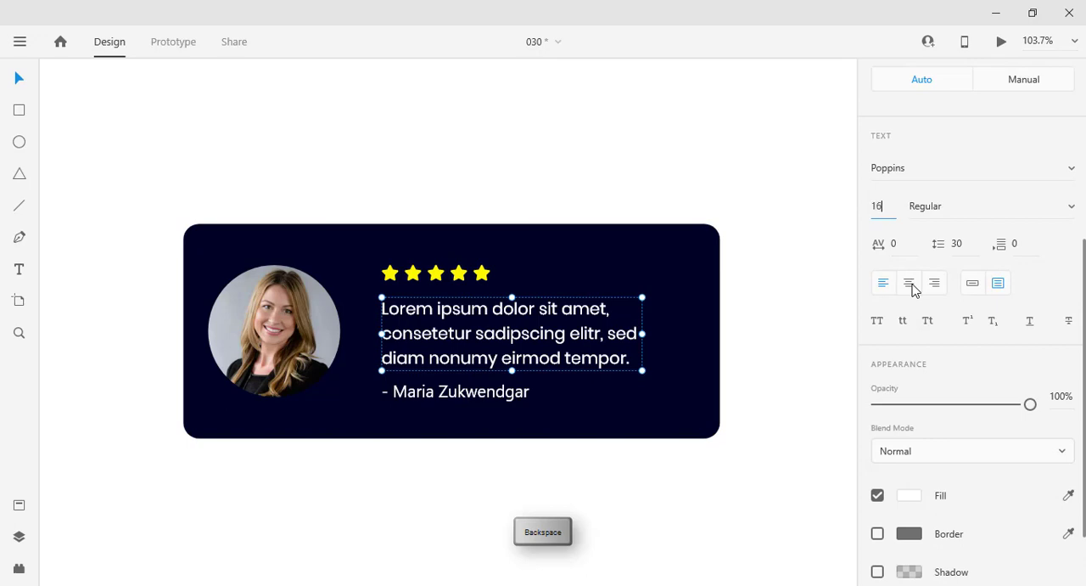
{"action": "key", "text": "Return"}
{"action": "left_click", "coordinate": [1067, 209]}
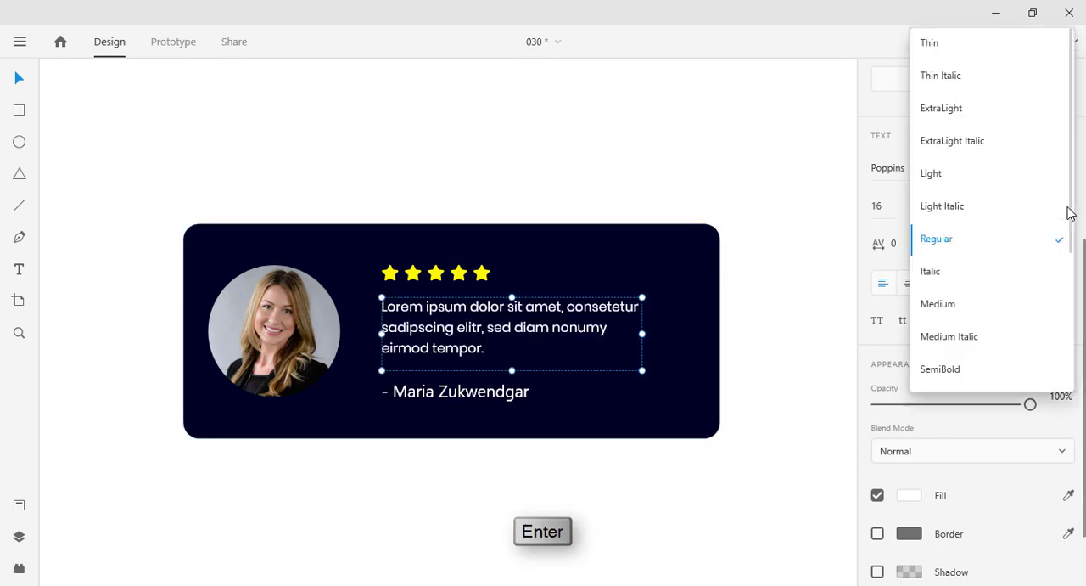
{"action": "left_click", "coordinate": [987, 175]}
Step: Format the reviewer's name line in Poppins SemiBold at size 18
{"action": "key", "text": "Tab"}
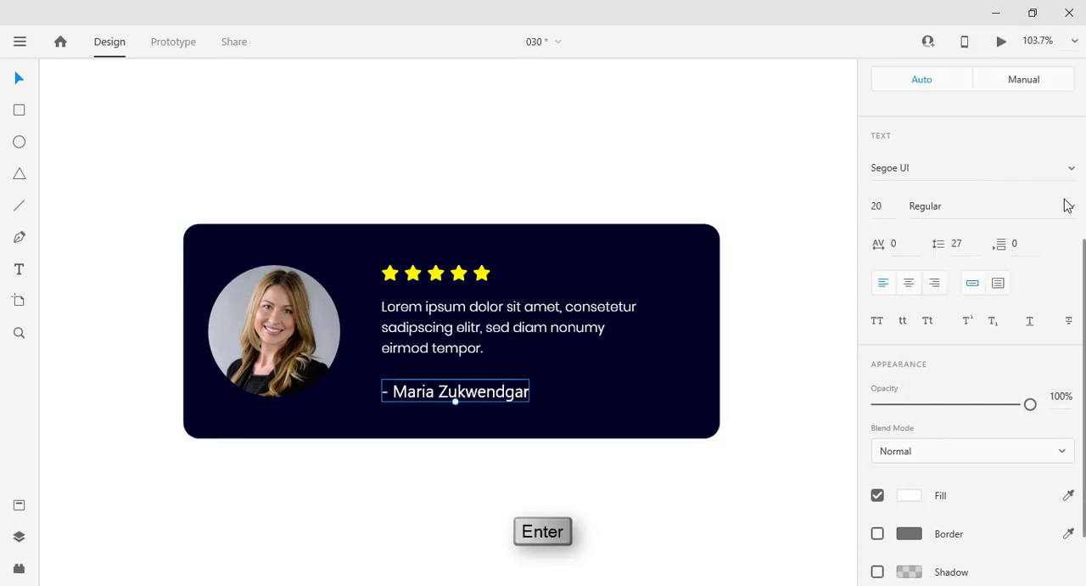
{"action": "left_click", "coordinate": [1069, 168]}
{"action": "type", "text": "Poppins"}
{"action": "key", "text": "Return"}
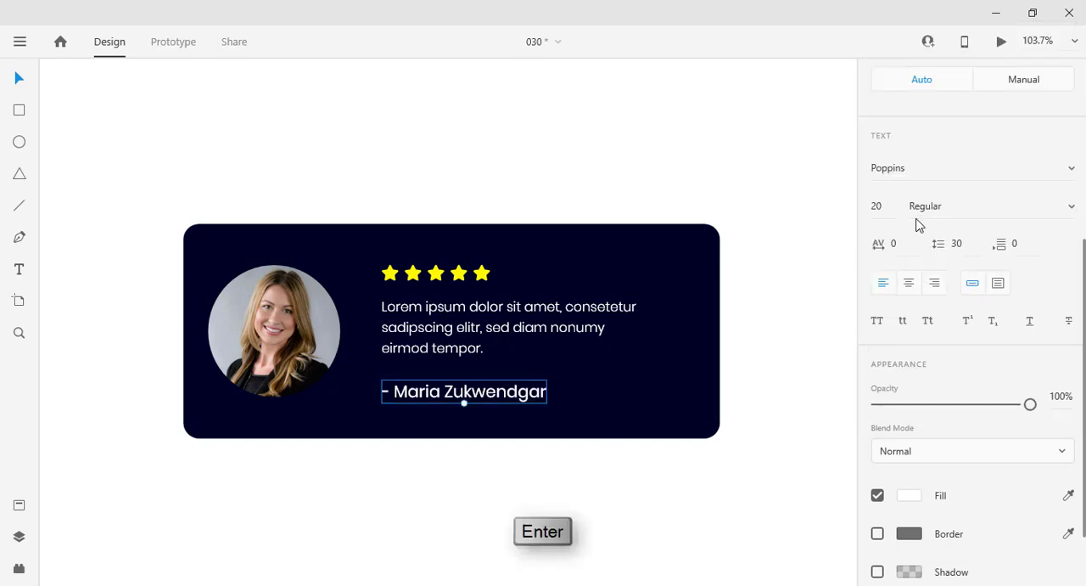
{"action": "left_click", "coordinate": [1074, 211]}
{"action": "scroll", "coordinate": [1032, 187], "scroll_direction": "down", "scroll_amount": 1}
{"action": "left_click", "coordinate": [1029, 151]}
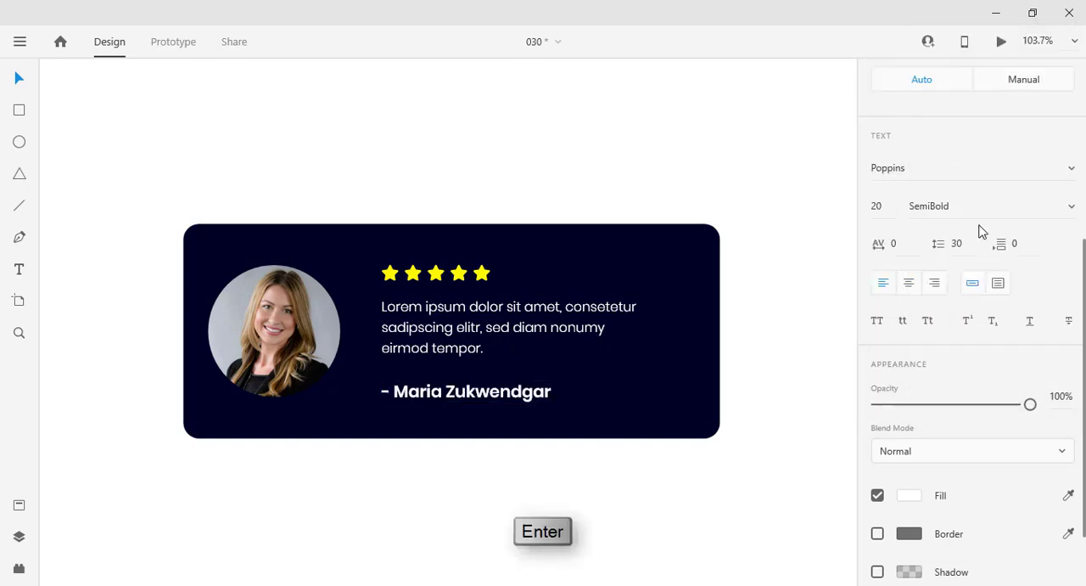
{"action": "type", "text": "18"}
{"action": "key", "text": "Return"}
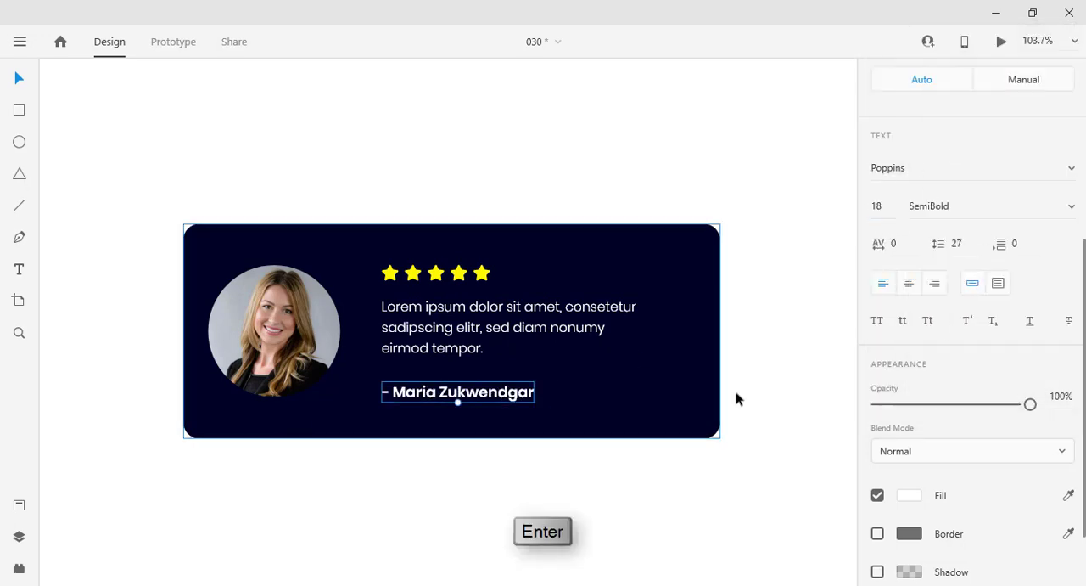
Step: Try the Bold and SemiBold weights on the reviewer's name line and set it to Medium
{"action": "left_click", "coordinate": [1067, 206]}
{"action": "left_click", "coordinate": [1018, 222]}
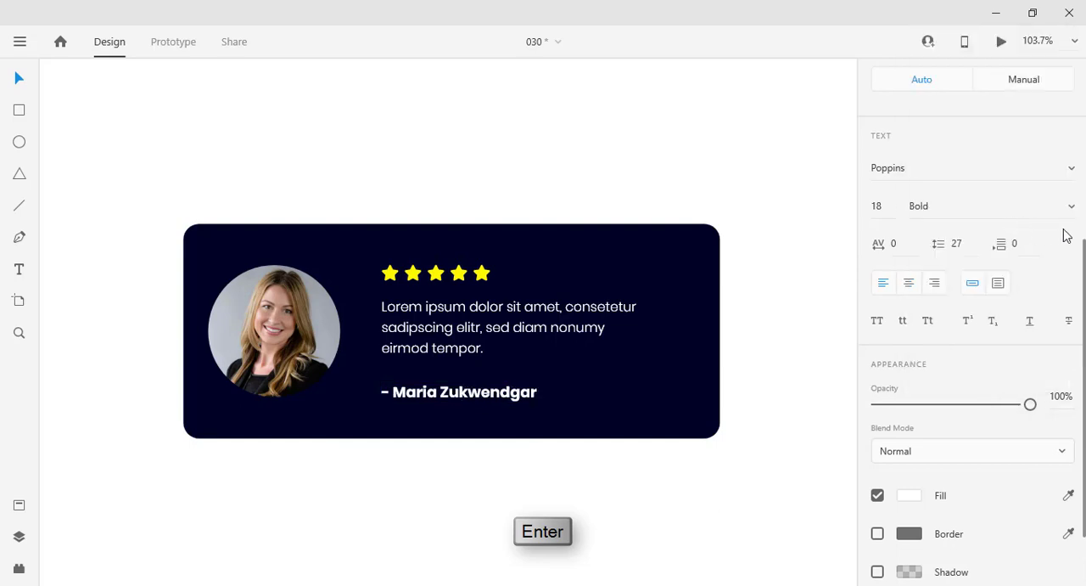
{"action": "left_click", "coordinate": [1068, 214]}
{"action": "scroll", "coordinate": [1001, 323], "scroll_direction": "up", "scroll_amount": 1}
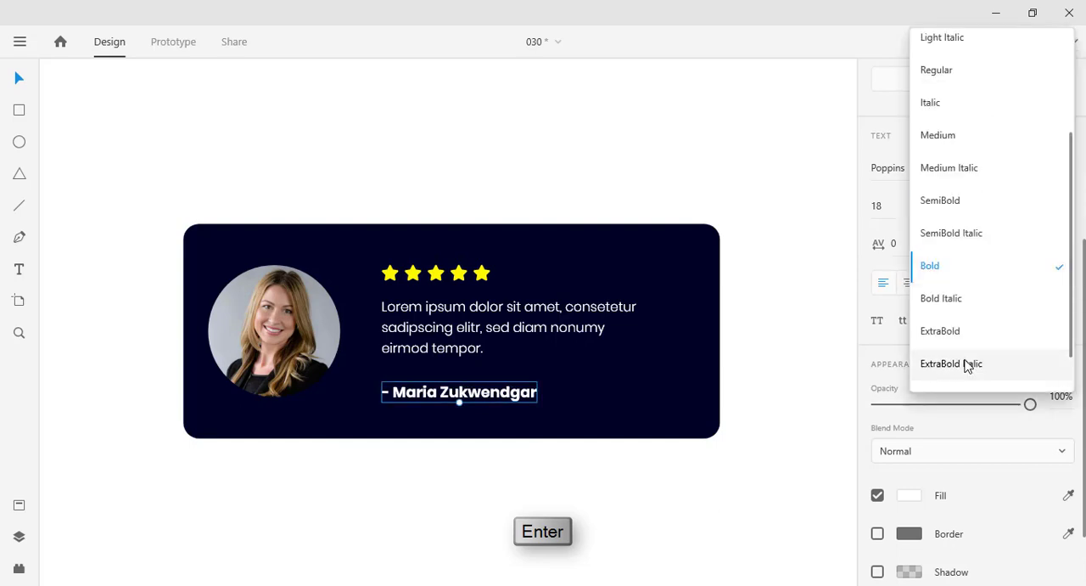
{"action": "left_click", "coordinate": [965, 199]}
{"action": "left_click", "coordinate": [1035, 204]}
{"action": "left_click", "coordinate": [963, 78]}
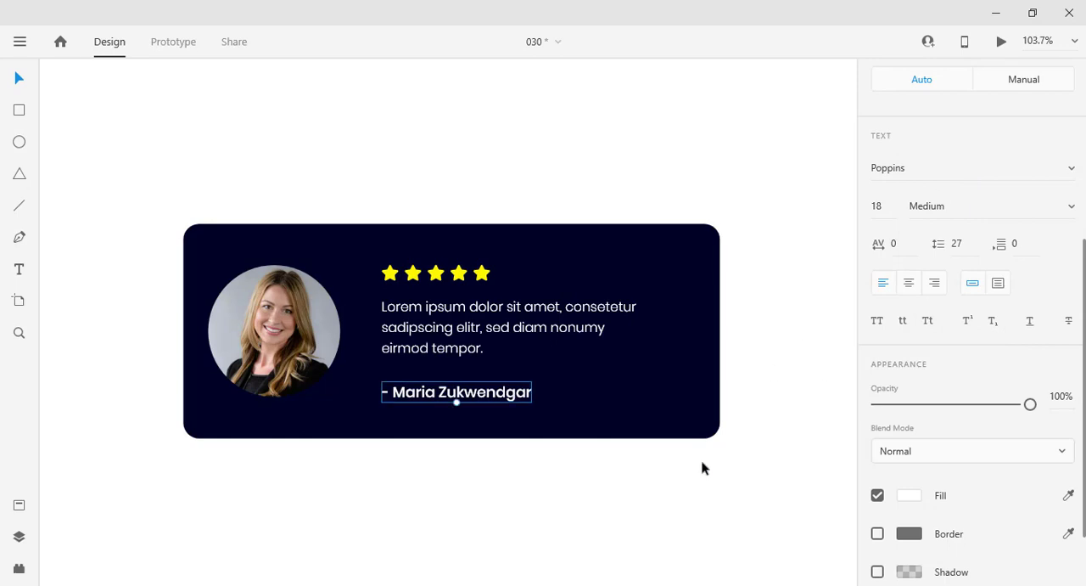
Step: Move the reviewer's name line up to align its lower edge with the portrait's bottom, keeping it flush with the review text
{"action": "mouse_move", "coordinate": [456, 392]}
{"action": "left_mouse_down"}
{"action": "mouse_move", "coordinate": [461, 374]}
{"action": "mouse_move", "coordinate": [462, 392]}
{"action": "left_mouse_up"}
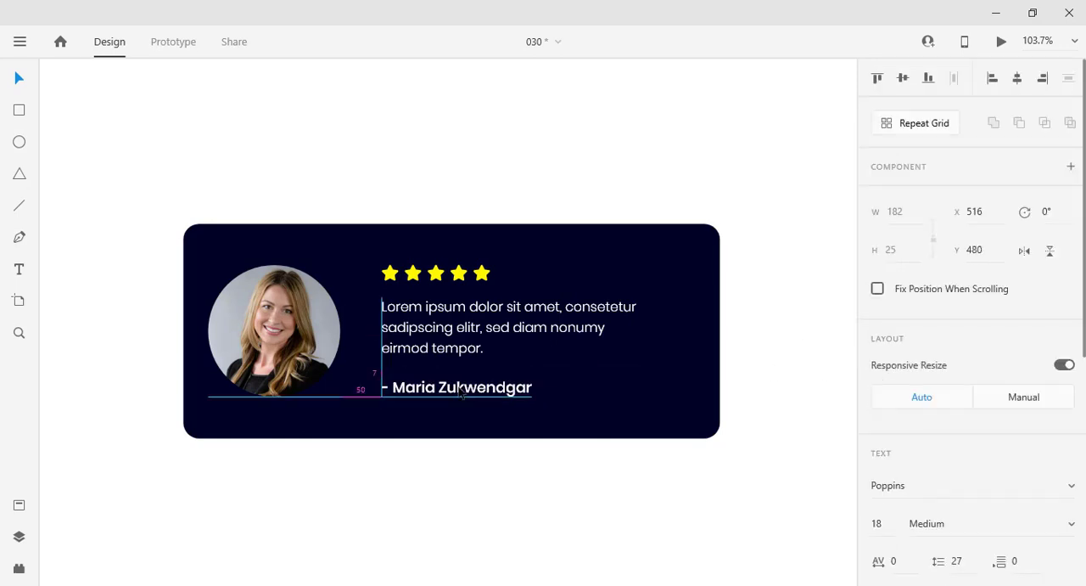
{"action": "left_click", "coordinate": [434, 530]}
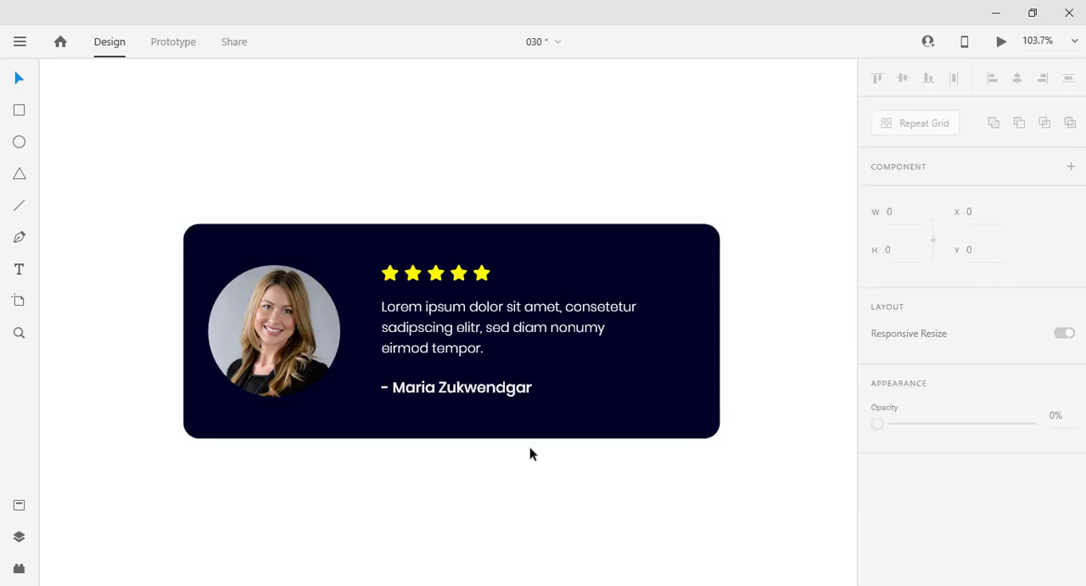
Step: Duplicate the whole review card and place the copy in the artboard's lower right area at about X 1141, Y 568
{"action": "scroll", "coordinate": [550, 445], "scroll_direction": "down", "scroll_amount": 8}
{"action": "scroll", "coordinate": [676, 422], "scroll_direction": "up", "scroll_amount": 2}
{"action": "left_click_drag", "start_coordinate": [697, 441], "coordinate": [503, 292]}
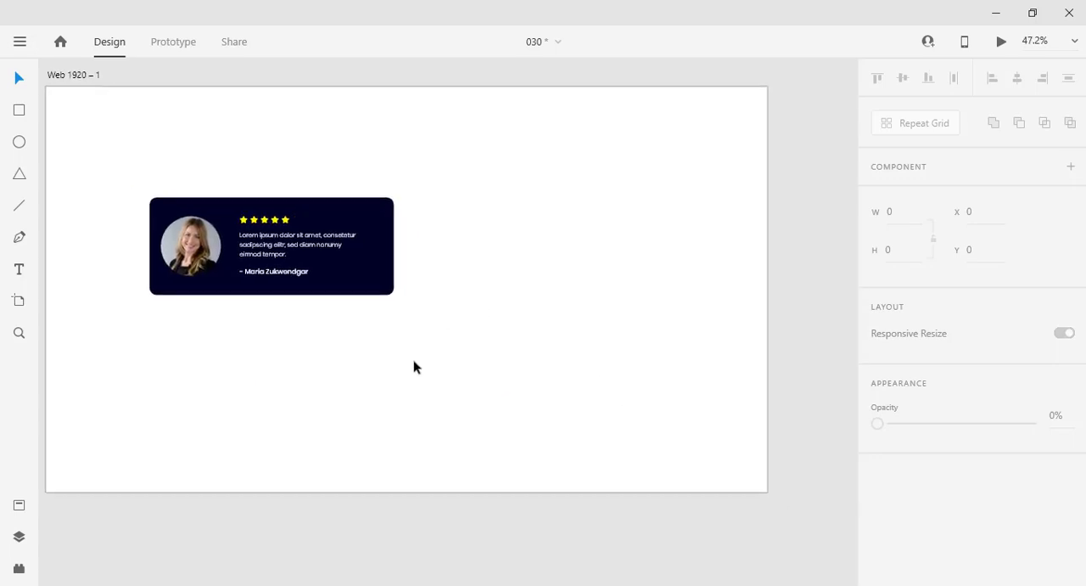
{"action": "left_click_drag", "start_coordinate": [414, 366], "coordinate": [96, 161]}
{"action": "left_click_drag", "start_coordinate": [362, 231], "coordinate": [687, 333]}
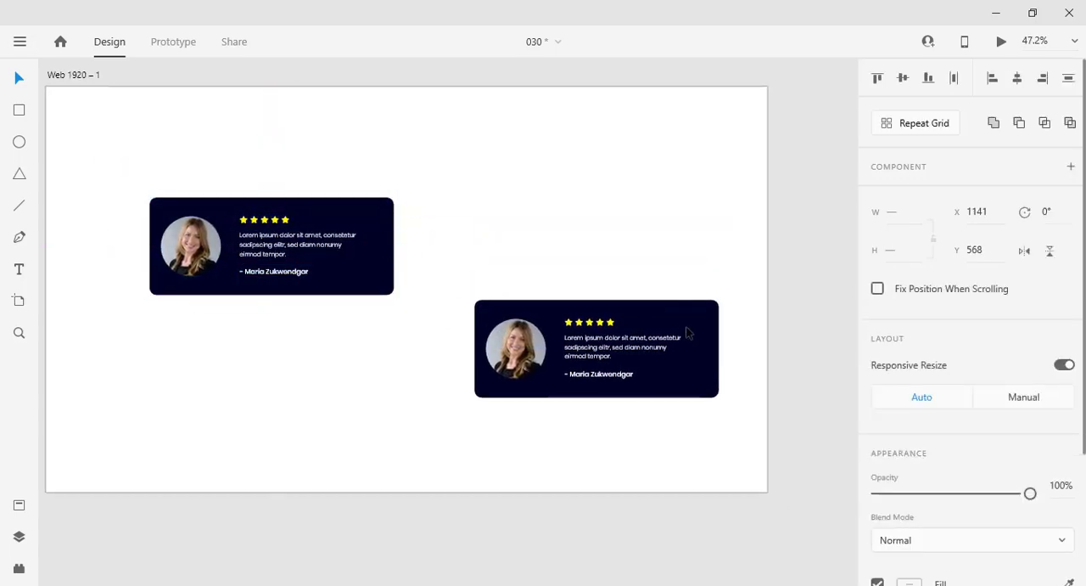
Step: Extend the duplicate card's background upward to a height of about 474
{"action": "left_click", "coordinate": [600, 275]}
{"action": "left_click", "coordinate": [665, 319]}
{"action": "left_click_drag", "start_coordinate": [597, 299], "coordinate": [599, 220]}
Step: Move the duplicate's portrait into the card's upper left corner, 30 from the top and left edges
{"action": "left_click_drag", "start_coordinate": [529, 349], "coordinate": [519, 249]}
{"action": "key", "text": "shift+Down"}
{"action": "key", "text": "shift+Down"}
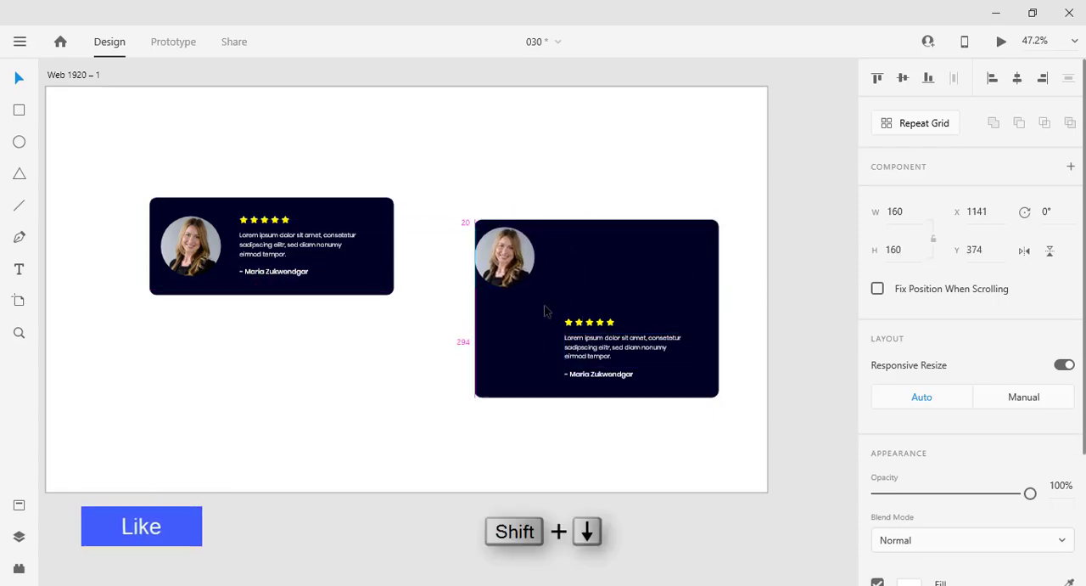
{"action": "key", "text": "shift+Down"}
{"action": "key", "text": "shift+Right"}
{"action": "key", "text": "shift+Right"}
{"action": "key", "text": "shift+Right"}
Step: Place the duplicate's name line beside the portrait, and group its five stars directly beneath the name
{"action": "left_click_drag", "start_coordinate": [618, 382], "coordinate": [620, 269]}
{"action": "key", "text": "Escape"}
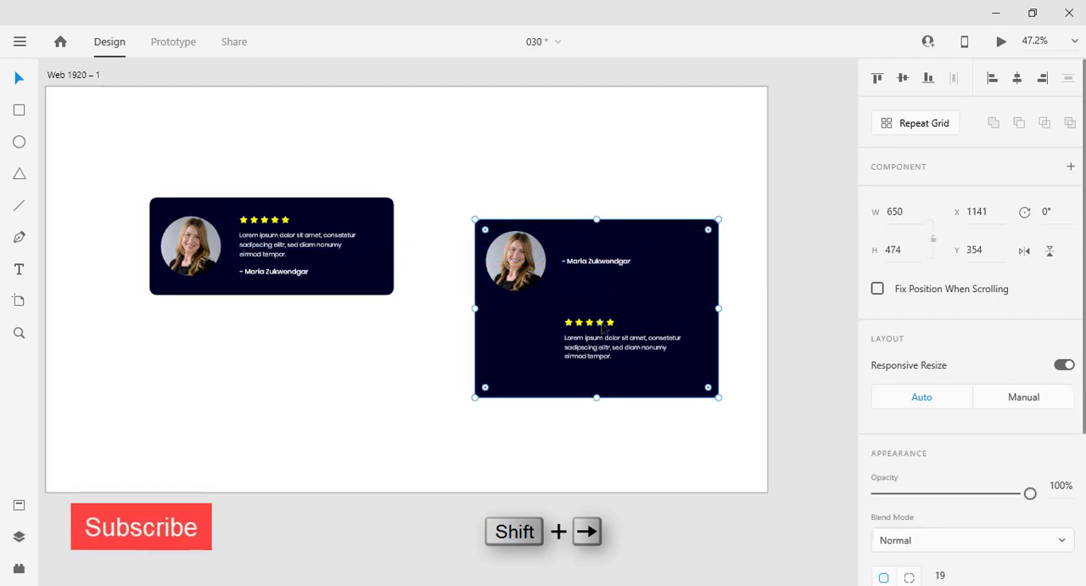
{"action": "left_click", "coordinate": [667, 301], "text": "shift"}
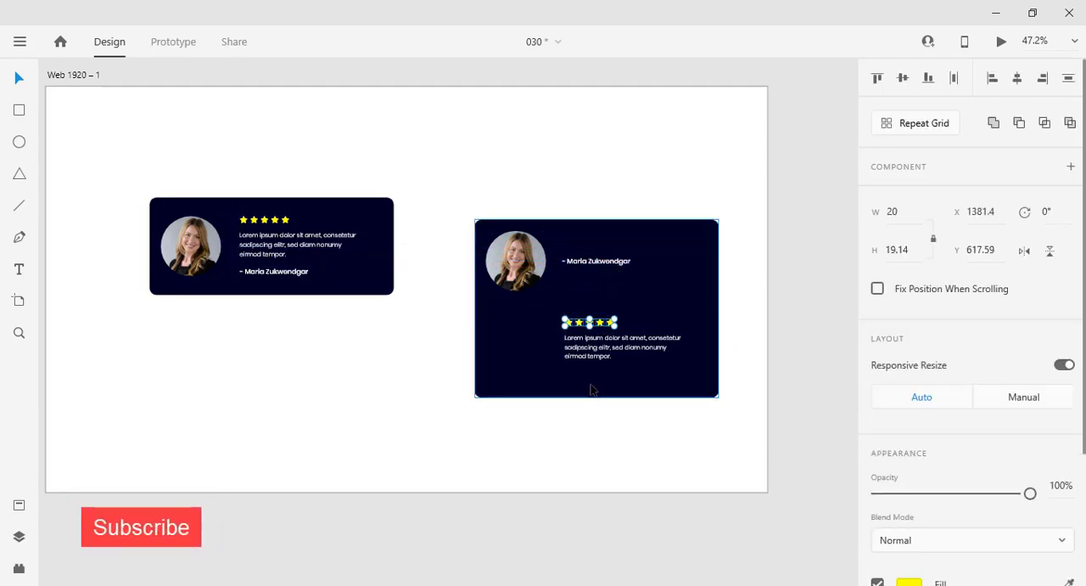
{"action": "key", "text": "ctrl+g"}
{"action": "left_click_drag", "start_coordinate": [598, 325], "coordinate": [594, 282]}
Step: Move the duplicate's review text to just beneath the portrait
{"action": "left_click", "coordinate": [594, 350]}
{"action": "left_click_drag", "start_coordinate": [594, 350], "coordinate": [521, 307]}
Step: Resize the duplicate card's background to 440 wide and 300 high
{"action": "left_click", "coordinate": [717, 356]}
{"action": "left_click_drag", "start_coordinate": [718, 308], "coordinate": [640, 308]}
{"action": "type", "text": "475"}
{"action": "key", "text": "Return"}
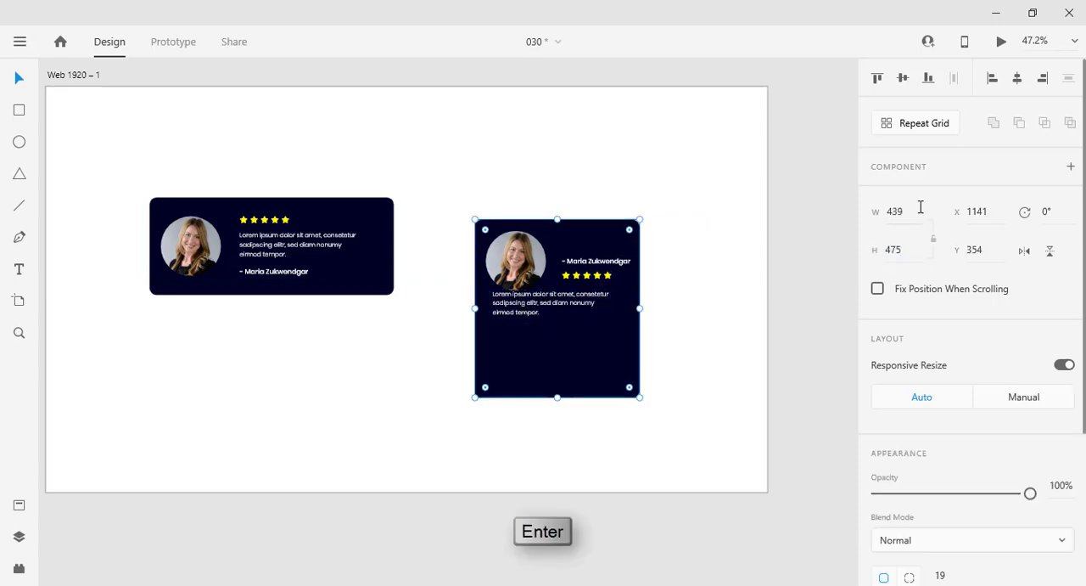
{"action": "type", "text": "40"}
{"action": "key", "text": "Return"}
{"action": "left_click_drag", "start_coordinate": [558, 399], "coordinate": [566, 333]}
{"action": "key", "text": "Return"}
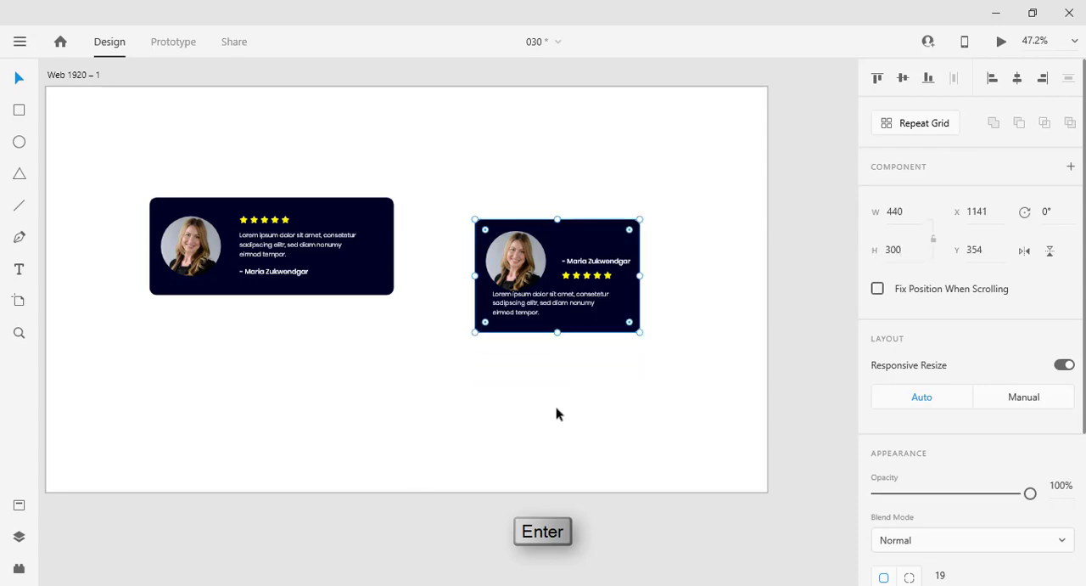
Step: Move the compact card's review text down to Y 554, aligned with the portrait's left edge
{"action": "scroll", "coordinate": [575, 337], "scroll_direction": "up", "scroll_amount": 5}
{"action": "left_click", "coordinate": [575, 336]}
{"action": "left_click_drag", "start_coordinate": [533, 262], "coordinate": [518, 274]}
{"action": "key", "text": "Down"}
{"action": "key", "text": "Down"}
{"action": "key", "text": "Down"}
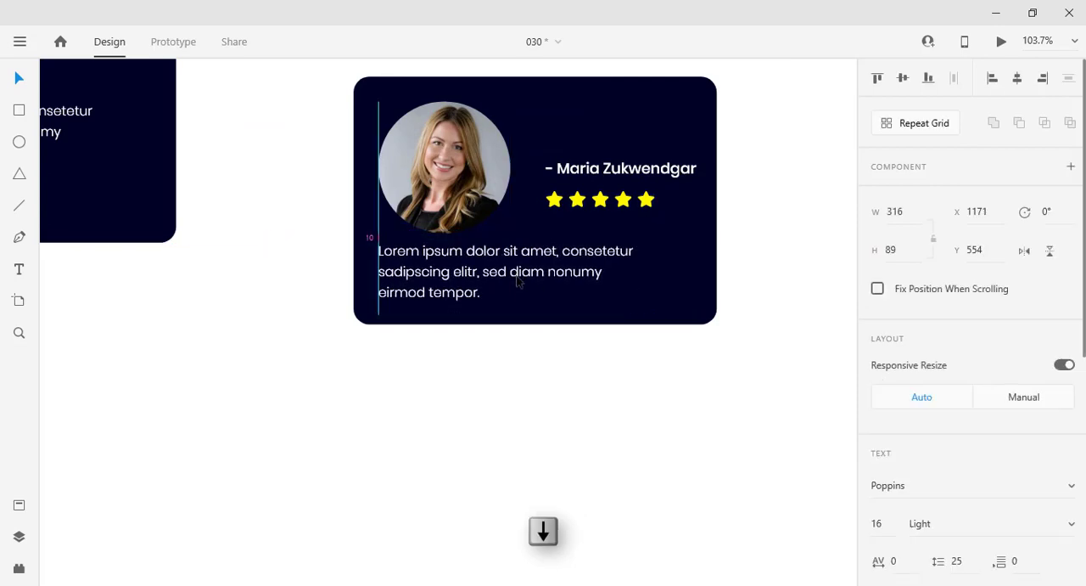
Step: Delete the leading dash from the compact card's name line
{"action": "left_click", "coordinate": [593, 224]}
{"action": "left_click_drag", "start_coordinate": [607, 170], "coordinate": [606, 170]}
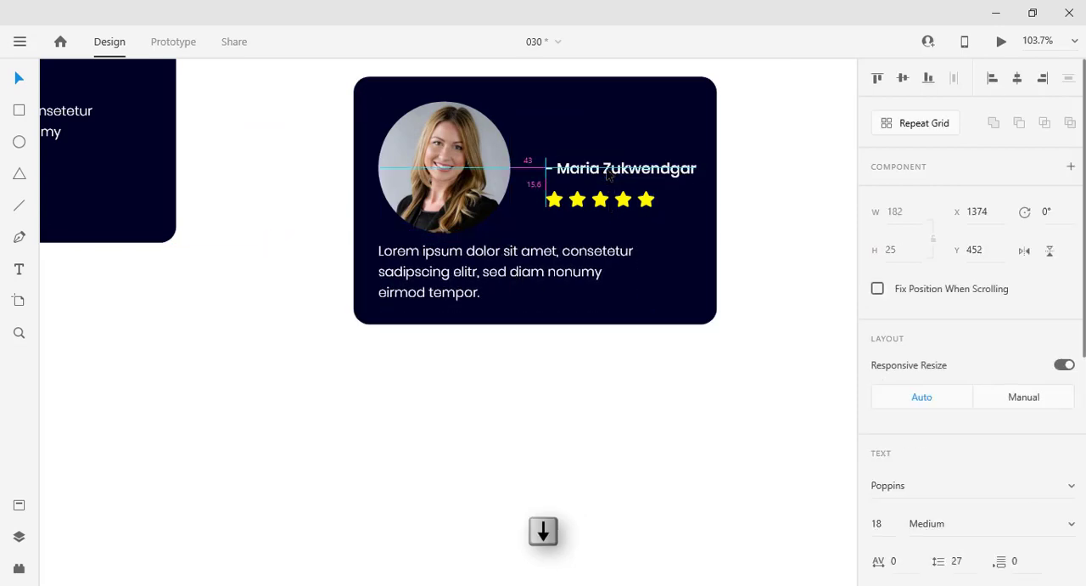
{"action": "double_click", "coordinate": [561, 174]}
{"action": "key", "text": "BackSpace"}
{"action": "key", "text": "Escape"}
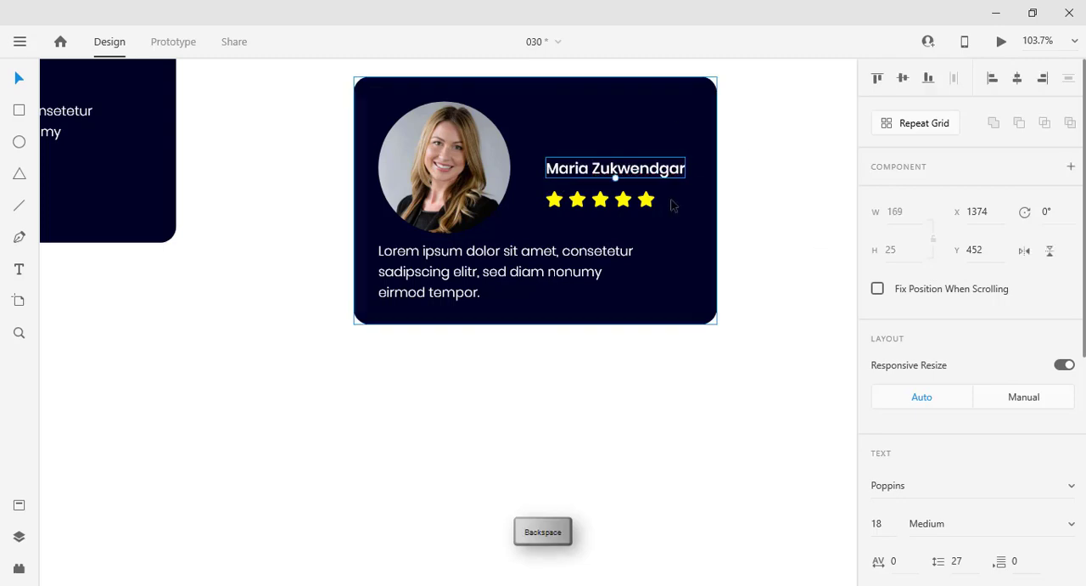
Step: Place the compact card's name beside the portrait at X 1361, Y 404, and left-align the star group just beneath it
{"action": "left_click_drag", "start_coordinate": [626, 174], "coordinate": [605, 125]}
{"action": "key", "text": "shift+Right"}
{"action": "key", "text": "Right"}
{"action": "key", "text": "Right"}
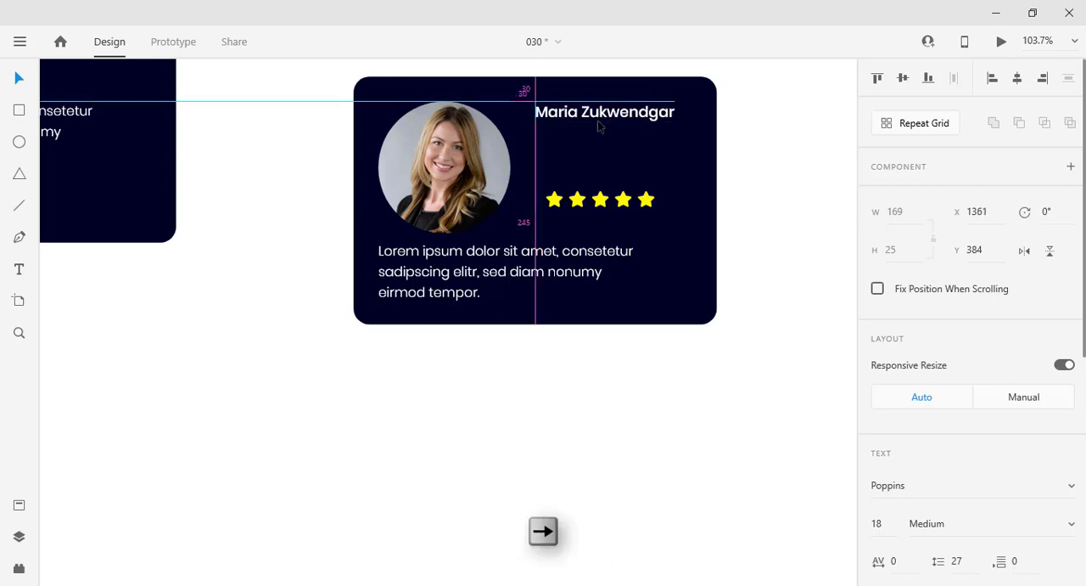
{"action": "key", "text": "shift+Down"}
{"action": "key", "text": "shift+Down"}
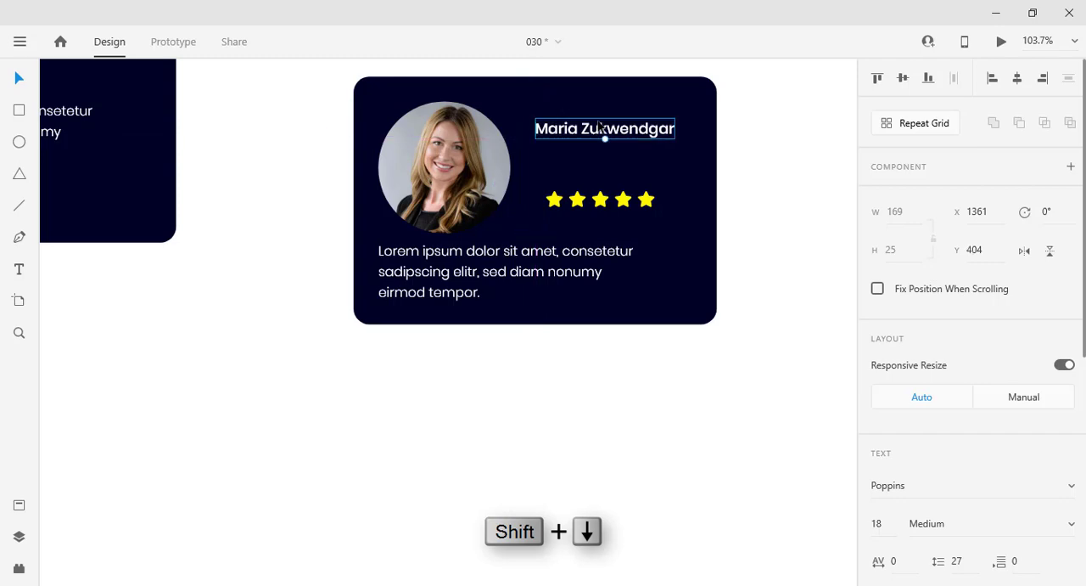
{"action": "left_click_drag", "start_coordinate": [601, 208], "coordinate": [589, 170]}
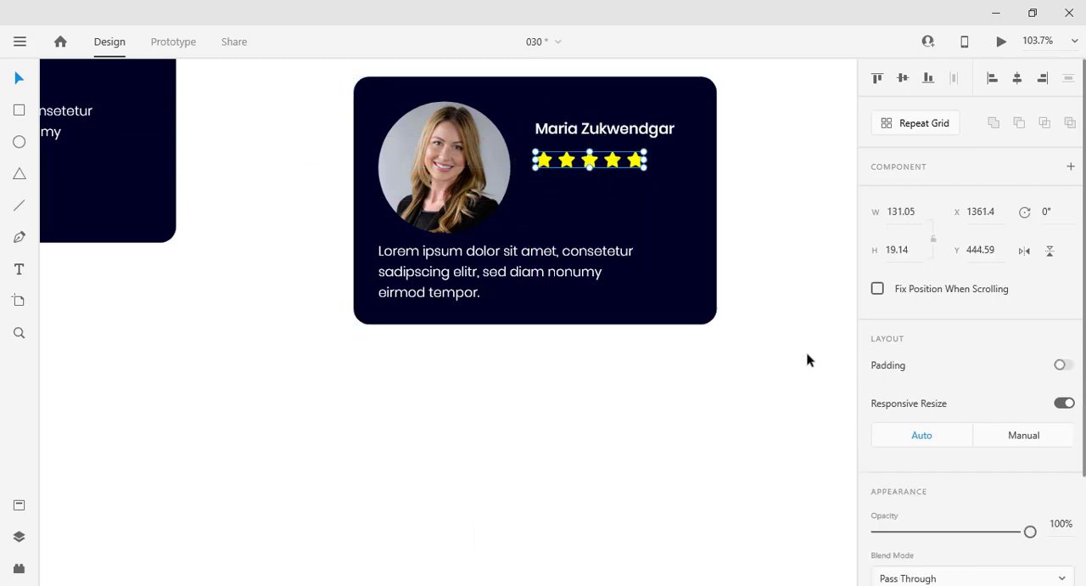
{"action": "left_click", "coordinate": [767, 348]}
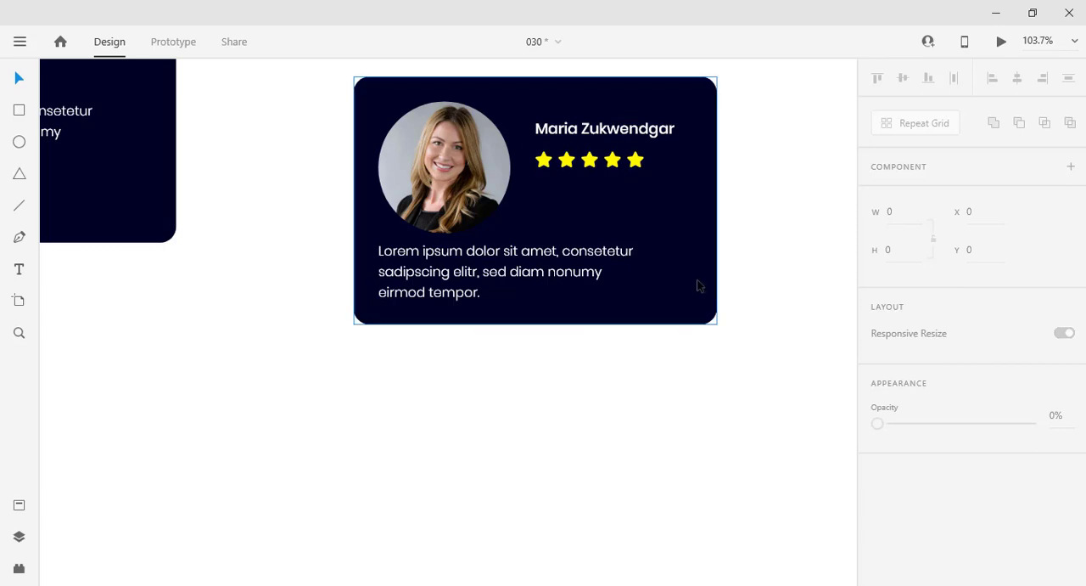
Step: Narrow the compact card's background to 420 wide from its right edge
{"action": "left_click", "coordinate": [678, 251]}
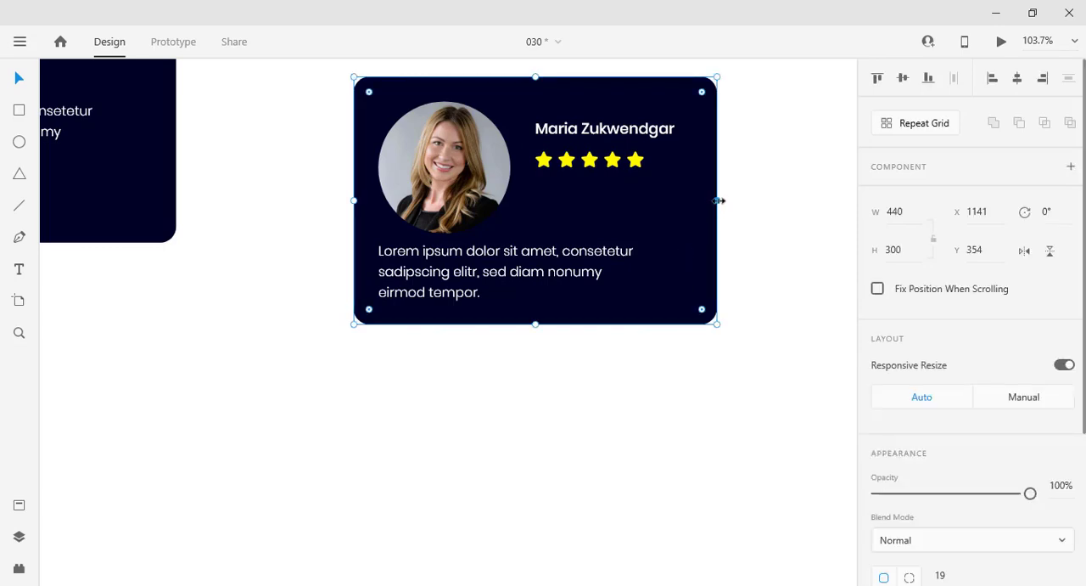
{"action": "left_click_drag", "start_coordinate": [720, 201], "coordinate": [701, 195]}
{"action": "left_click", "coordinate": [806, 281]}
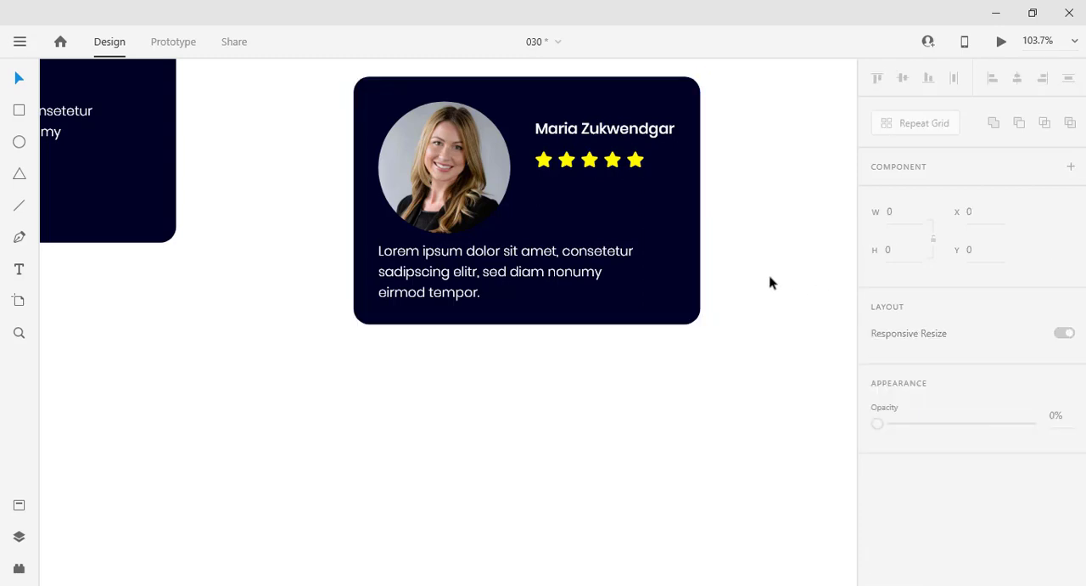
Step: Move the whole compact card higher on the artboard, to X 1048, Y 125
{"action": "scroll", "coordinate": [738, 318], "scroll_direction": "down", "scroll_amount": 4}
{"action": "left_click_drag", "start_coordinate": [764, 386], "coordinate": [538, 175]}
{"action": "left_click_drag", "start_coordinate": [681, 277], "coordinate": [647, 190]}
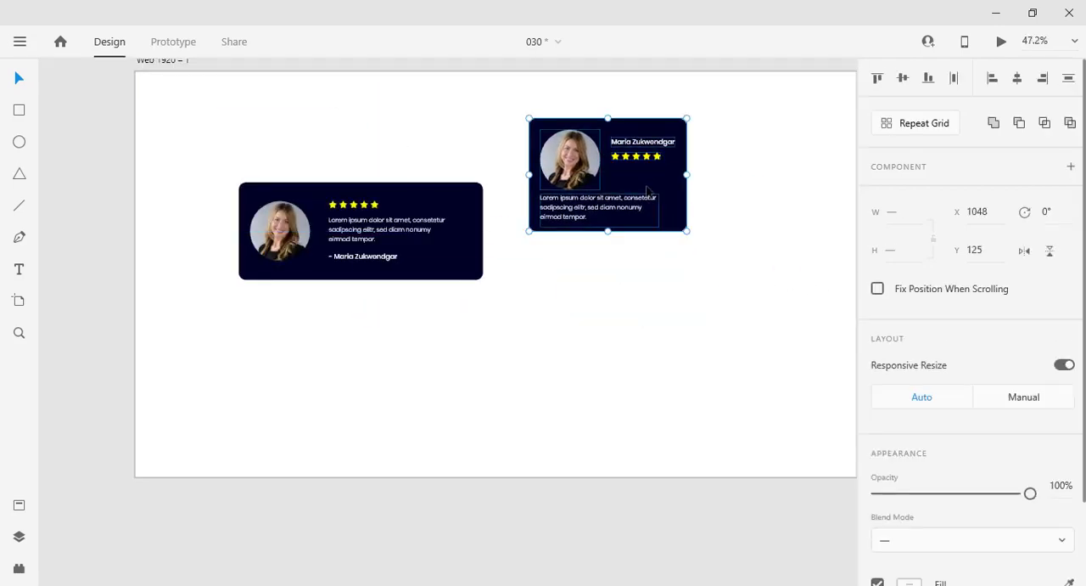
{"action": "left_click", "coordinate": [591, 372]}
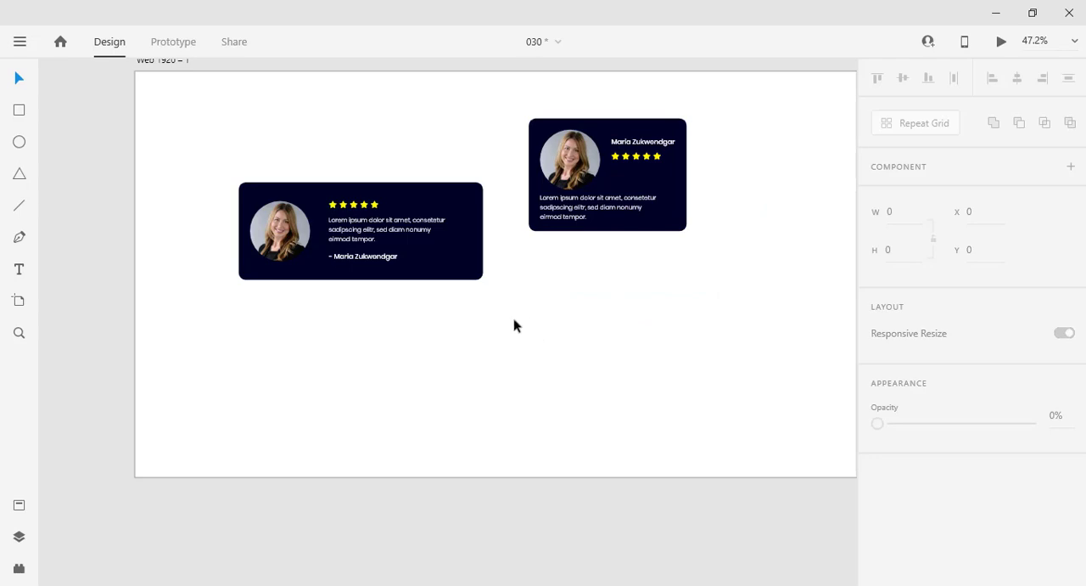
Step: Duplicate the wide dark card with all its contents and place the copy below the compact card
{"action": "left_click_drag", "start_coordinate": [504, 332], "coordinate": [162, 138]}
{"action": "left_click_drag", "start_coordinate": [461, 206], "coordinate": [726, 343], "text": "alt"}
{"action": "left_click", "coordinate": [766, 385]}
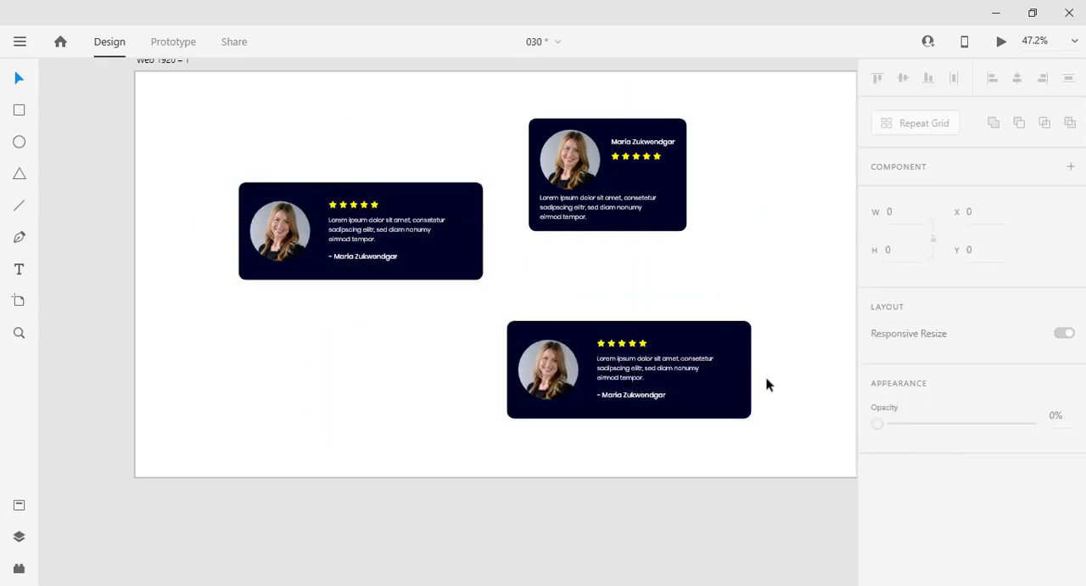
Step: Fill the wide copy's background with light grey #ECECEC
{"action": "left_click", "coordinate": [735, 382]}
{"action": "scroll", "coordinate": [949, 478], "scroll_direction": "down", "scroll_amount": 2}
{"action": "left_click", "coordinate": [913, 468]}
{"action": "left_click_drag", "start_coordinate": [755, 416], "coordinate": [653, 376]}
{"action": "left_click", "coordinate": [681, 270]}
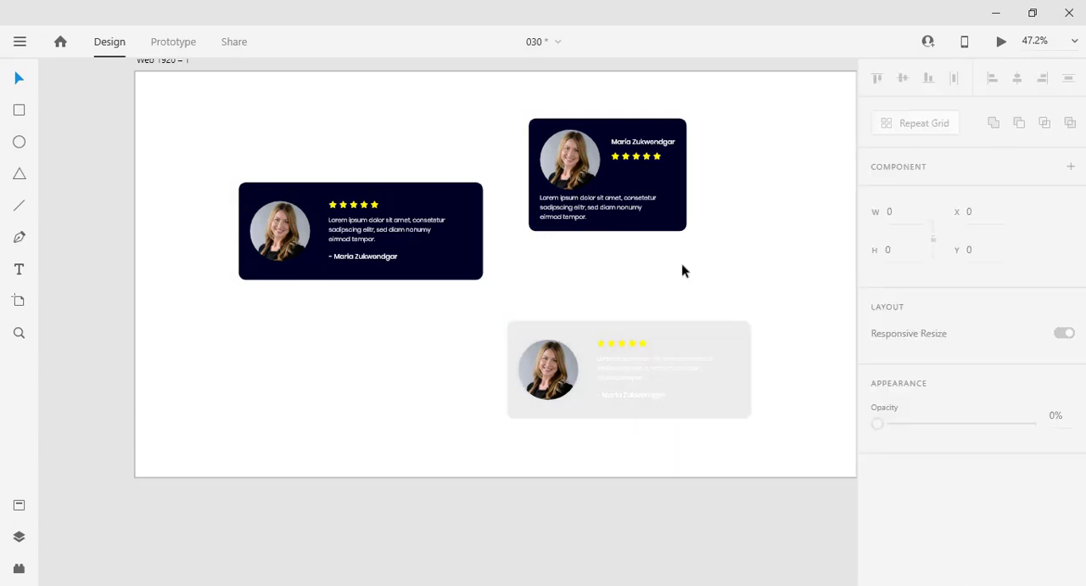
Step: Add a shadow to the light wide card's background with Y offset 6 and blur 12
{"action": "left_click", "coordinate": [747, 380]}
{"action": "scroll", "coordinate": [880, 484], "scroll_direction": "down", "scroll_amount": 3}
{"action": "left_click", "coordinate": [908, 482]}
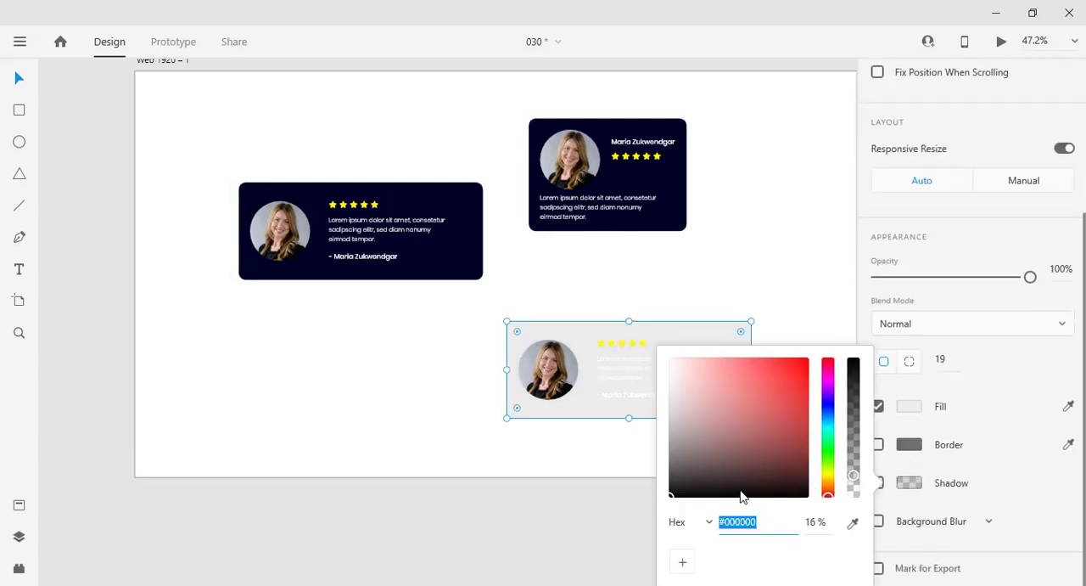
{"action": "left_click", "coordinate": [964, 477]}
{"action": "left_click", "coordinate": [878, 482]}
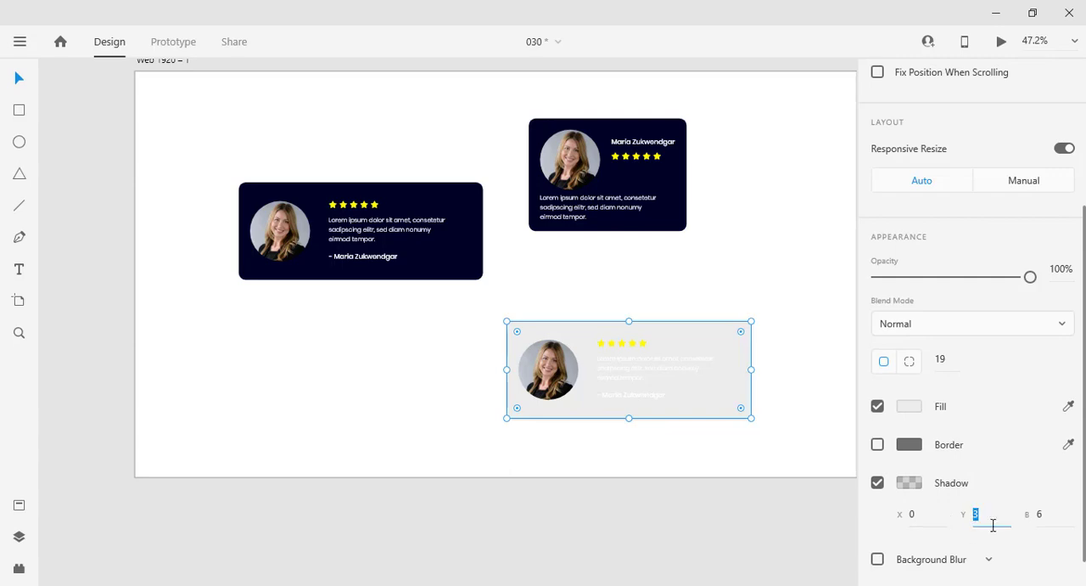
{"action": "type", "text": "6"}
{"action": "key", "text": "Tab"}
{"action": "type", "text": "12"}
{"action": "left_click", "coordinate": [1043, 562]}
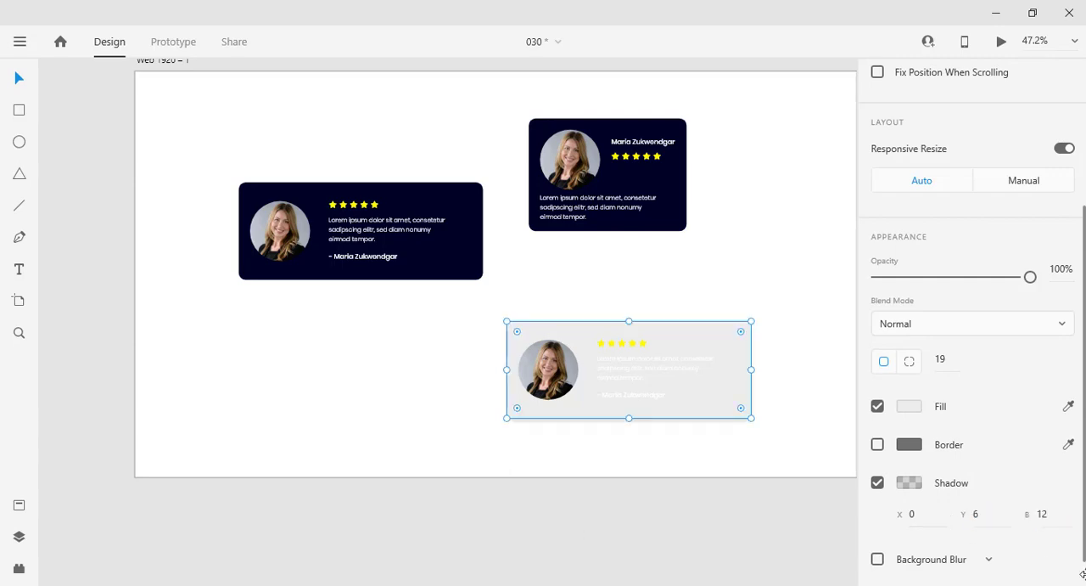
Step: Recolor the light wide card's review text to #000327, sampled from the dark card's background
{"action": "left_click", "coordinate": [671, 456]}
{"action": "scroll", "coordinate": [676, 387], "scroll_direction": "up", "scroll_amount": 4}
{"action": "left_click", "coordinate": [668, 367]}
{"action": "scroll", "coordinate": [893, 440], "scroll_direction": "down", "scroll_amount": 5}
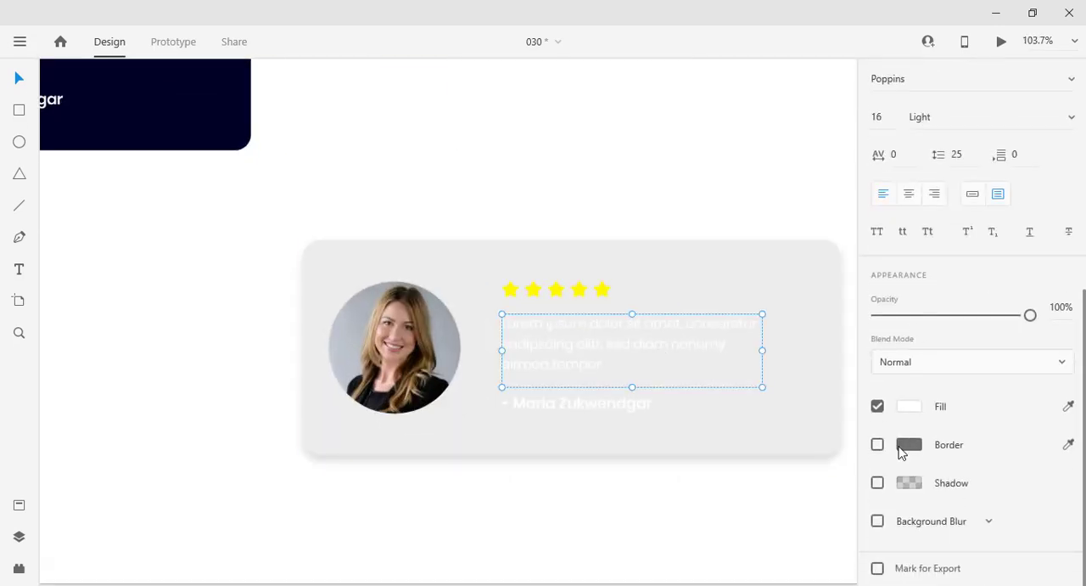
{"action": "left_click", "coordinate": [905, 407]}
{"action": "left_click_drag", "start_coordinate": [709, 414], "coordinate": [626, 465]}
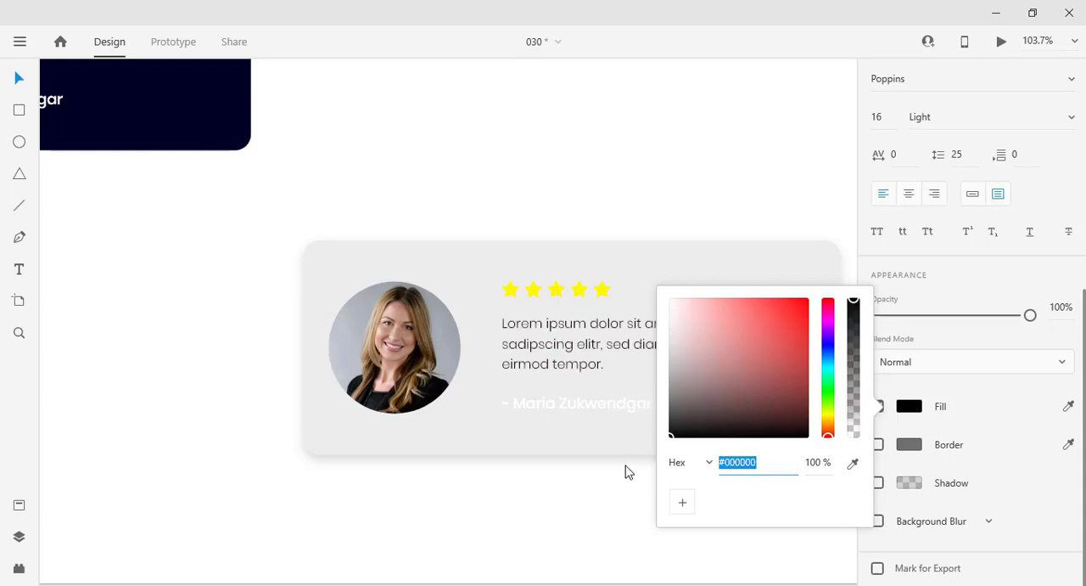
{"action": "left_click", "coordinate": [853, 464]}
{"action": "left_click", "coordinate": [216, 106]}
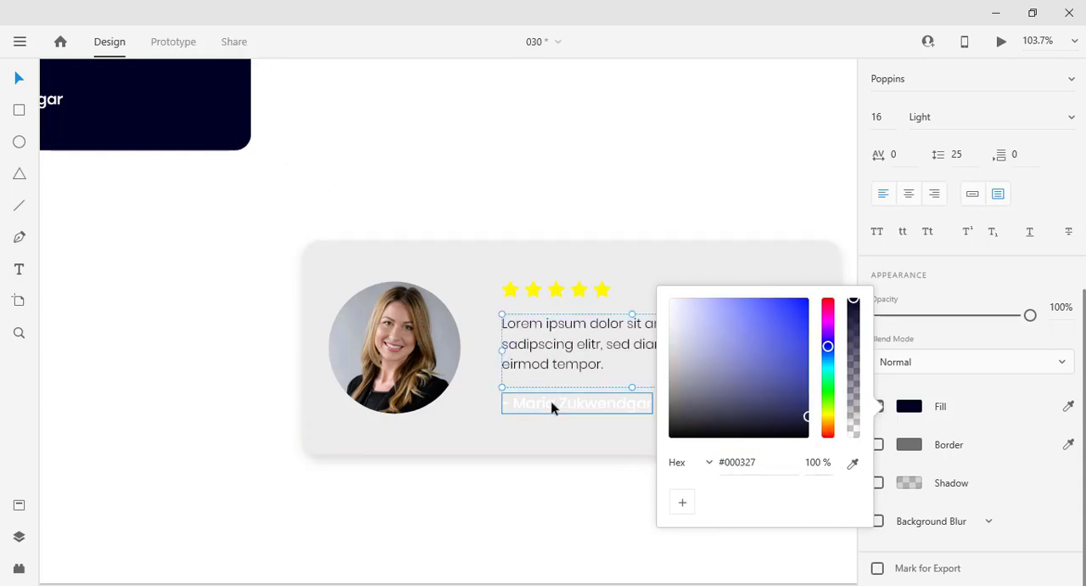
Step: Recolor the light wide card's name line with the dark navy sampled from the dark card's background
{"action": "left_click", "coordinate": [552, 407]}
{"action": "left_click", "coordinate": [909, 407]}
{"action": "left_click", "coordinate": [854, 462]}
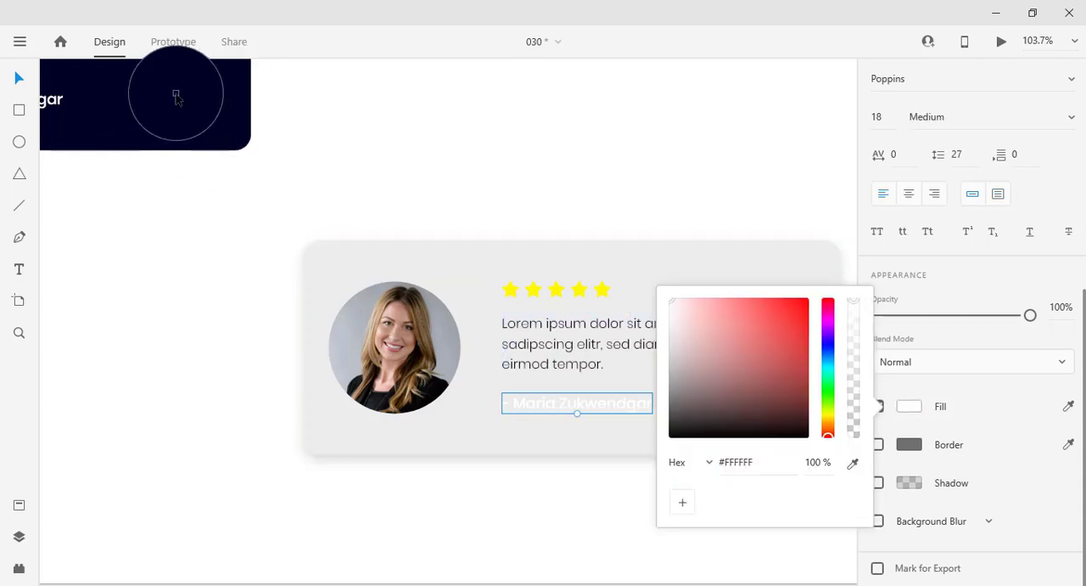
{"action": "left_click", "coordinate": [182, 119]}
{"action": "left_click", "coordinate": [21, 80]}
Step: Recolor all five stars of the light wide card with the dark card's navy
{"action": "left_click", "coordinate": [583, 292]}
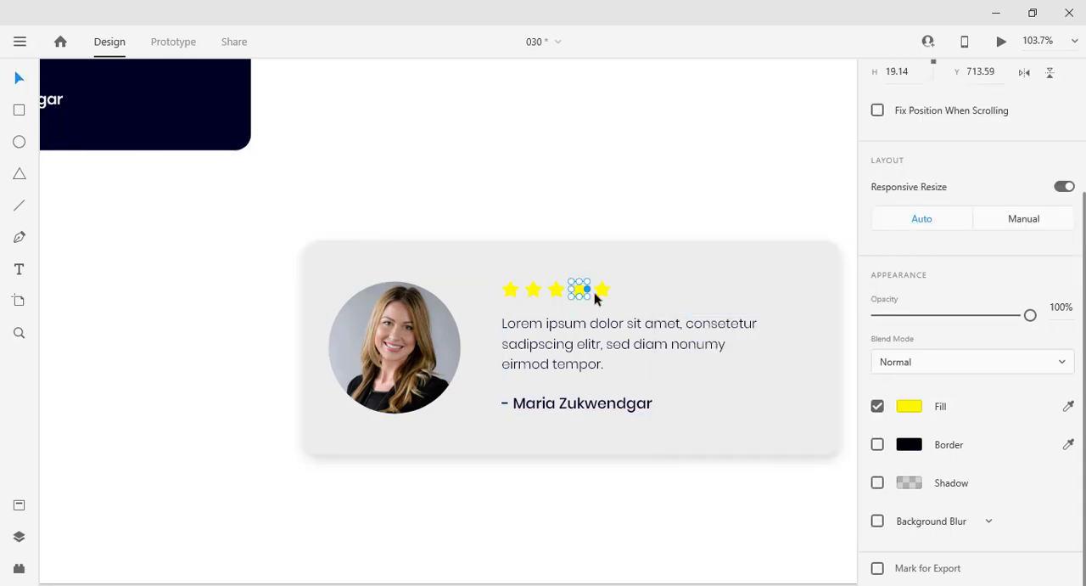
{"action": "left_click_drag", "start_coordinate": [644, 216], "coordinate": [486, 315]}
{"action": "left_click", "coordinate": [607, 292]}
{"action": "scroll", "coordinate": [976, 477], "scroll_direction": "down", "scroll_amount": 3}
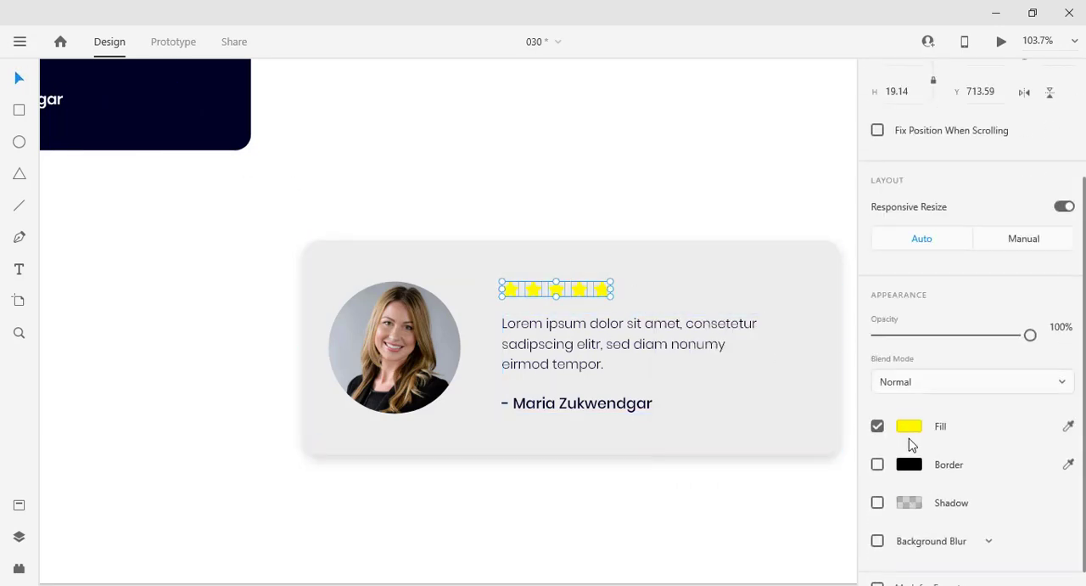
{"action": "left_click", "coordinate": [909, 426]}
{"action": "left_click", "coordinate": [202, 90]}
{"action": "left_click", "coordinate": [568, 213]}
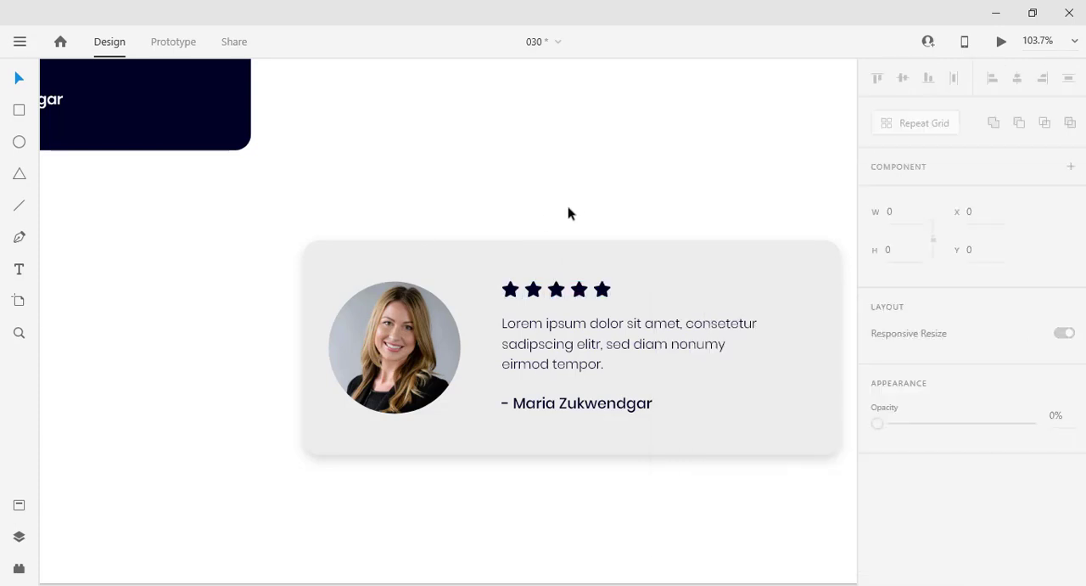
Step: Move the light wide card directly beneath the dark wide card, aligned with its left edge
{"action": "scroll", "coordinate": [740, 467], "scroll_direction": "down", "scroll_amount": 4}
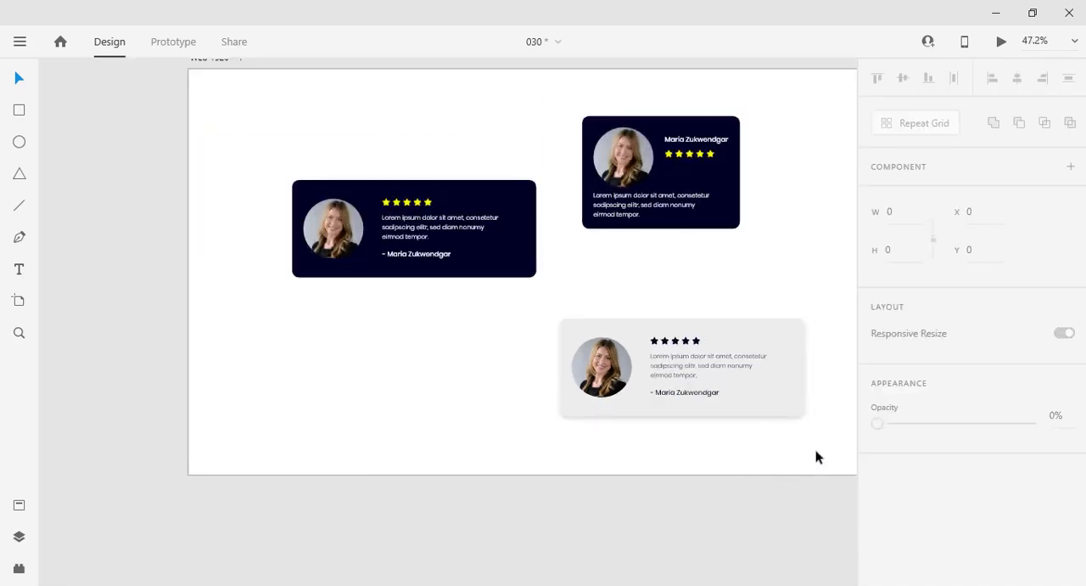
{"action": "left_click_drag", "start_coordinate": [817, 457], "coordinate": [485, 339]}
{"action": "left_click_drag", "start_coordinate": [602, 339], "coordinate": [334, 323]}
{"action": "left_click", "coordinate": [706, 362]}
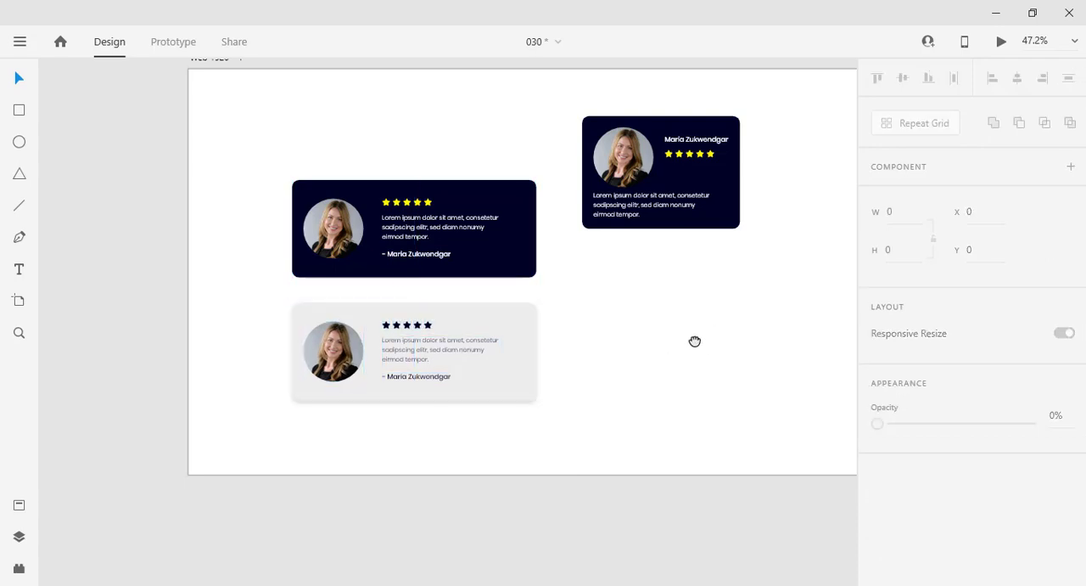
Step: Duplicate the compact dark card and place the copy below the original at X 1189, Y 520
{"action": "left_click_drag", "start_coordinate": [694, 341], "coordinate": [552, 362]}
{"action": "left_click_drag", "start_coordinate": [679, 300], "coordinate": [440, 127]}
{"action": "left_click_drag", "start_coordinate": [534, 216], "coordinate": [587, 365]}
{"action": "left_click", "coordinate": [667, 393]}
Step: Fill the compact copy's background with #ECECEC, sampled from the light wide card
{"action": "left_click", "coordinate": [616, 371]}
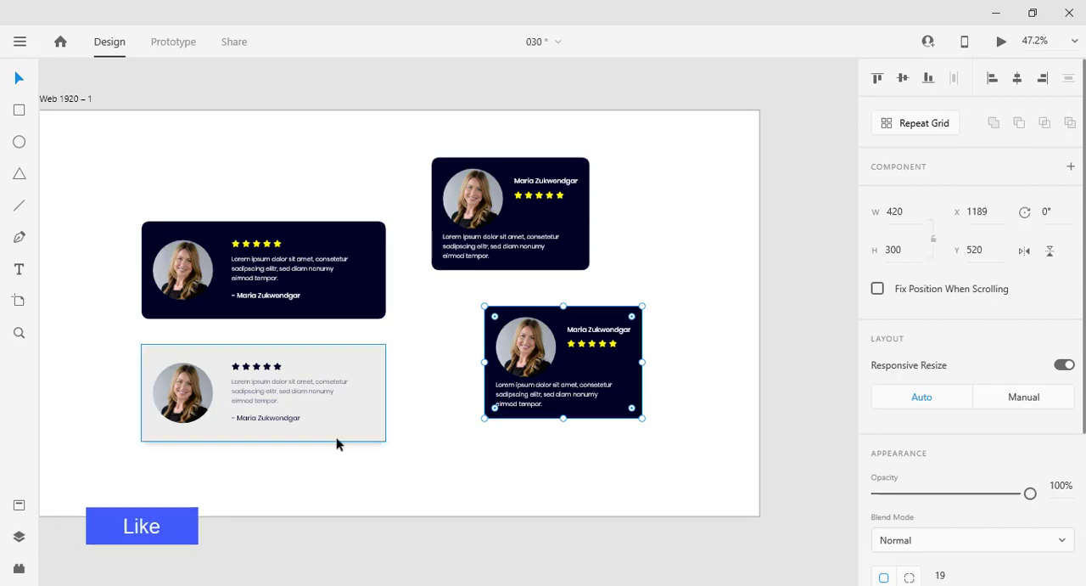
{"action": "scroll", "coordinate": [895, 535], "scroll_direction": "down", "scroll_amount": 3}
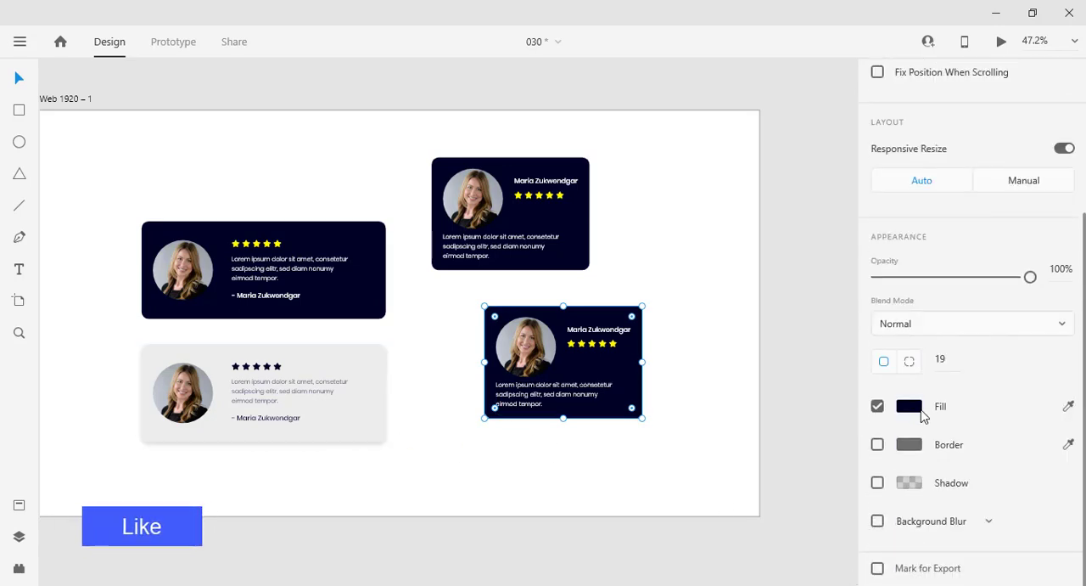
{"action": "left_click", "coordinate": [911, 408]}
{"action": "left_click", "coordinate": [383, 411]}
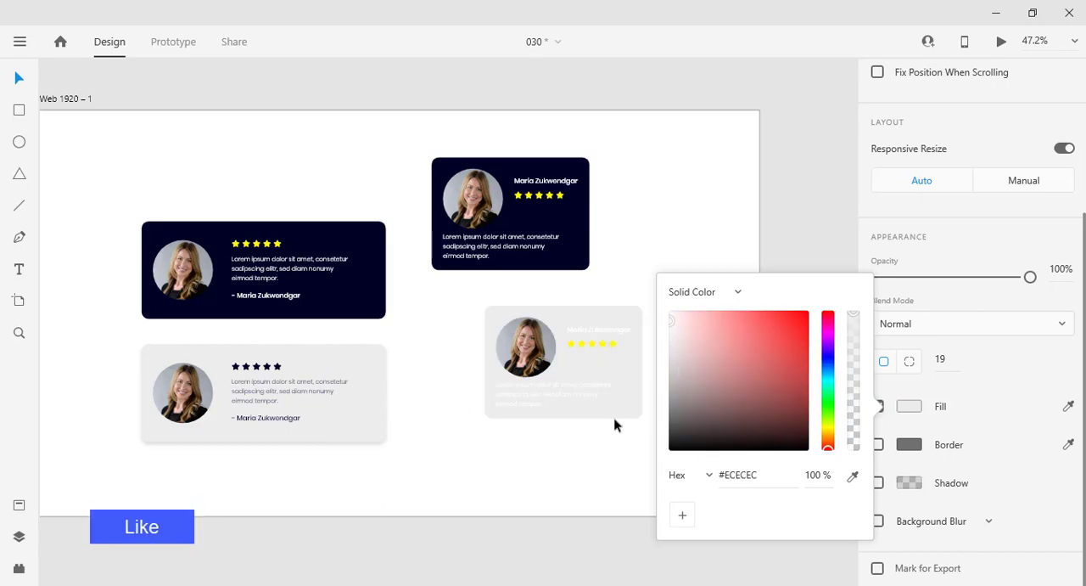
Step: Recolor the light compact card's review text to #000327, sampled from the dark wide card
{"action": "double_click", "coordinate": [606, 388]}
{"action": "scroll", "coordinate": [912, 523], "scroll_direction": "down", "scroll_amount": 4}
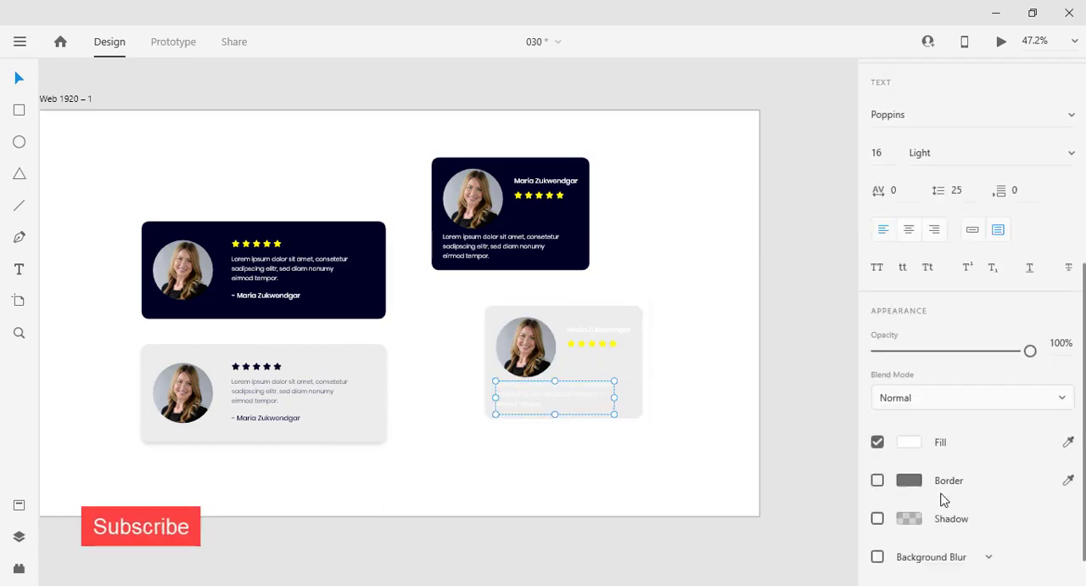
{"action": "left_click", "coordinate": [909, 406]}
{"action": "left_click", "coordinate": [853, 463]}
{"action": "left_click", "coordinate": [351, 289]}
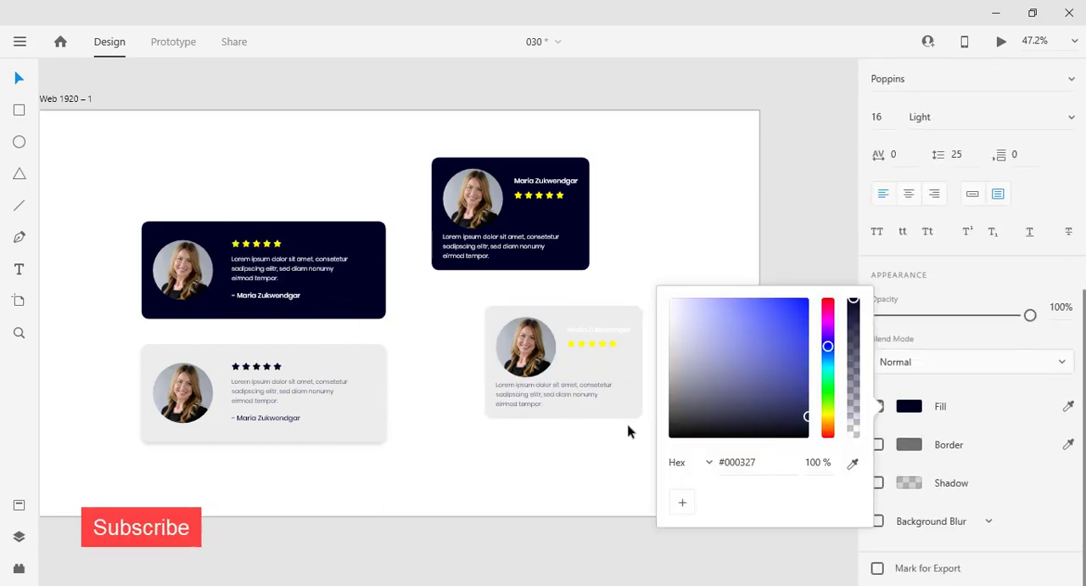
Step: Recolor the light compact card's name to #000327, sampled from the dark wide card
{"action": "left_click", "coordinate": [599, 329]}
{"action": "left_click", "coordinate": [909, 406]}
{"action": "left_click", "coordinate": [852, 463]}
{"action": "left_click", "coordinate": [333, 289]}
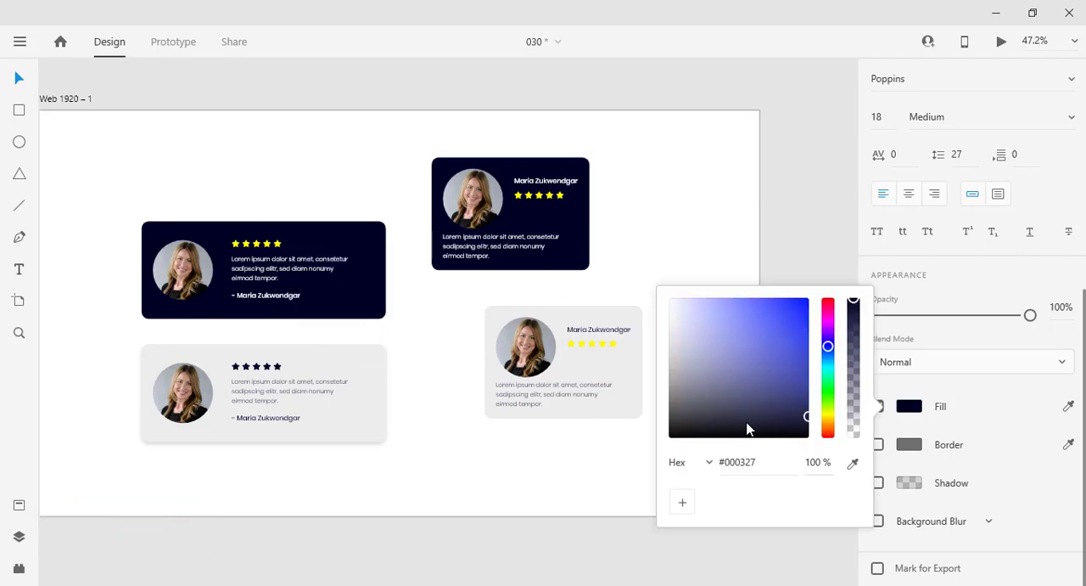
Step: Recolor the light compact card's star group with navy sampled from the dark wide card
{"action": "left_click", "coordinate": [602, 344]}
{"action": "left_click", "coordinate": [903, 483]}
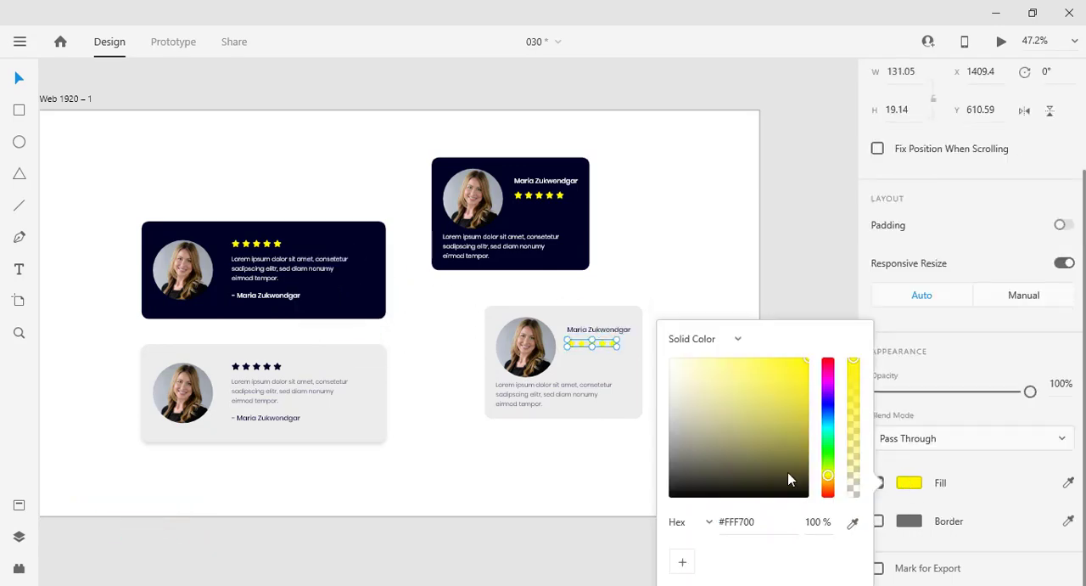
{"action": "left_click", "coordinate": [373, 292]}
{"action": "left_click", "coordinate": [511, 466]}
Step: Enable a shadow with Y offset 6 and blur 12 on the light compact card's background
{"action": "left_click", "coordinate": [628, 405]}
{"action": "scroll", "coordinate": [891, 486], "scroll_direction": "down", "scroll_amount": 3}
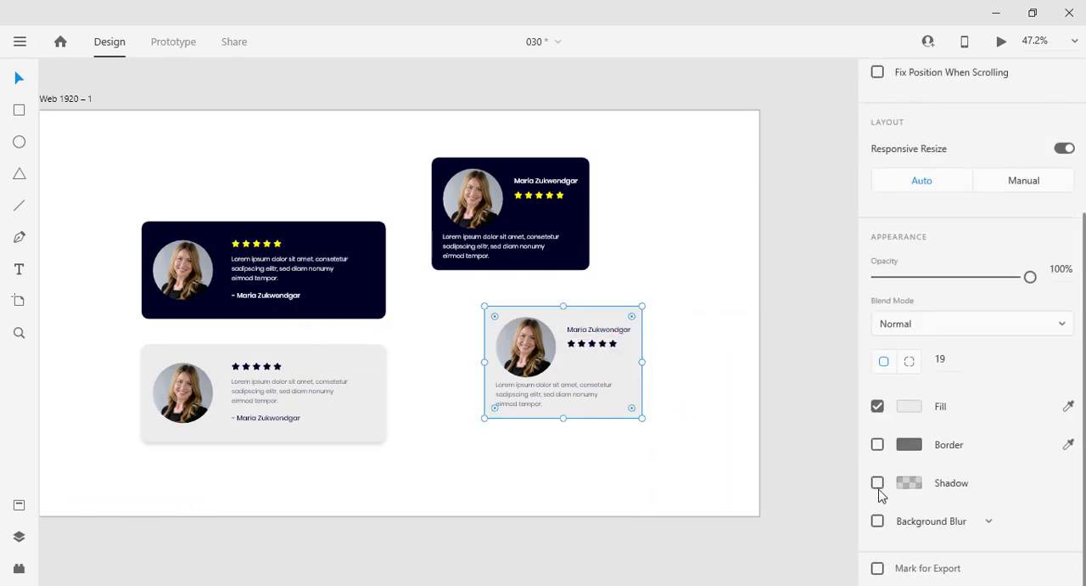
{"action": "left_click", "coordinate": [878, 484]}
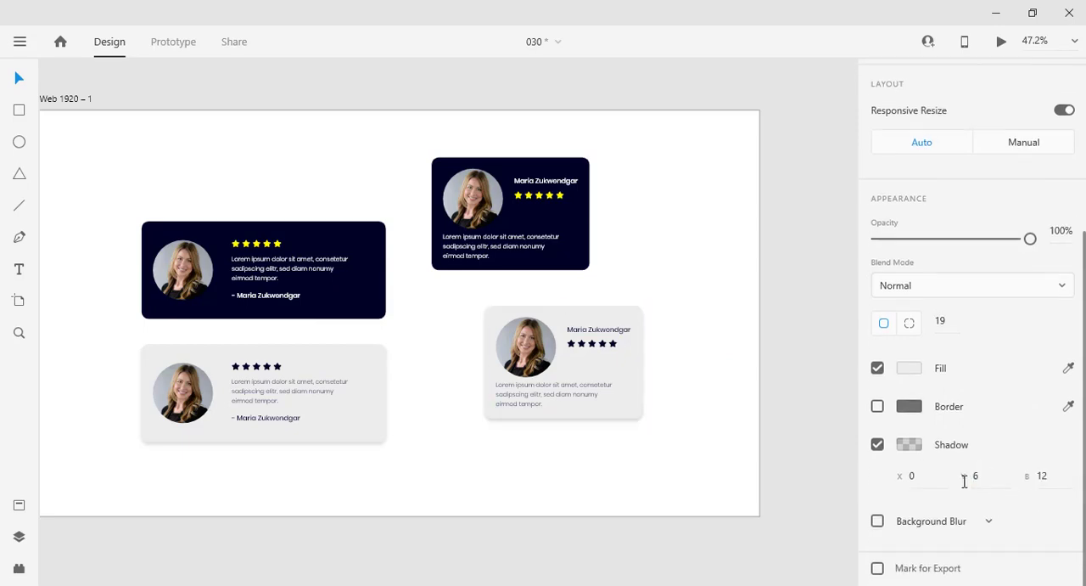
Step: Move the light compact card slightly up and left, and shift the light wide card right for a staggered arrangement
{"action": "left_click_drag", "start_coordinate": [707, 461], "coordinate": [420, 300]}
{"action": "left_click_drag", "start_coordinate": [587, 382], "coordinate": [568, 370]}
{"action": "left_click_drag", "start_coordinate": [414, 472], "coordinate": [110, 336]}
{"action": "left_click_drag", "start_coordinate": [345, 362], "coordinate": [378, 372]}
{"action": "left_click", "coordinate": [581, 440]}
{"action": "left_click_drag", "start_coordinate": [247, 297], "coordinate": [296, 306]}
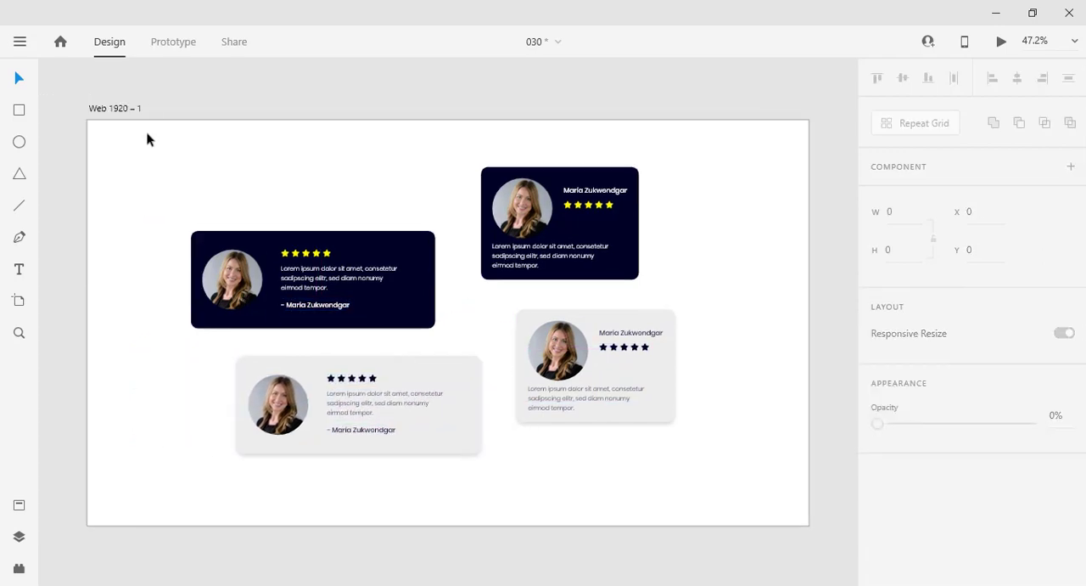
Step: Move all four cards together toward the artboard's right side, to X 562, Y 167
{"action": "left_click_drag", "start_coordinate": [147, 134], "coordinate": [706, 464]}
{"action": "left_click_drag", "start_coordinate": [427, 316], "coordinate": [534, 331]}
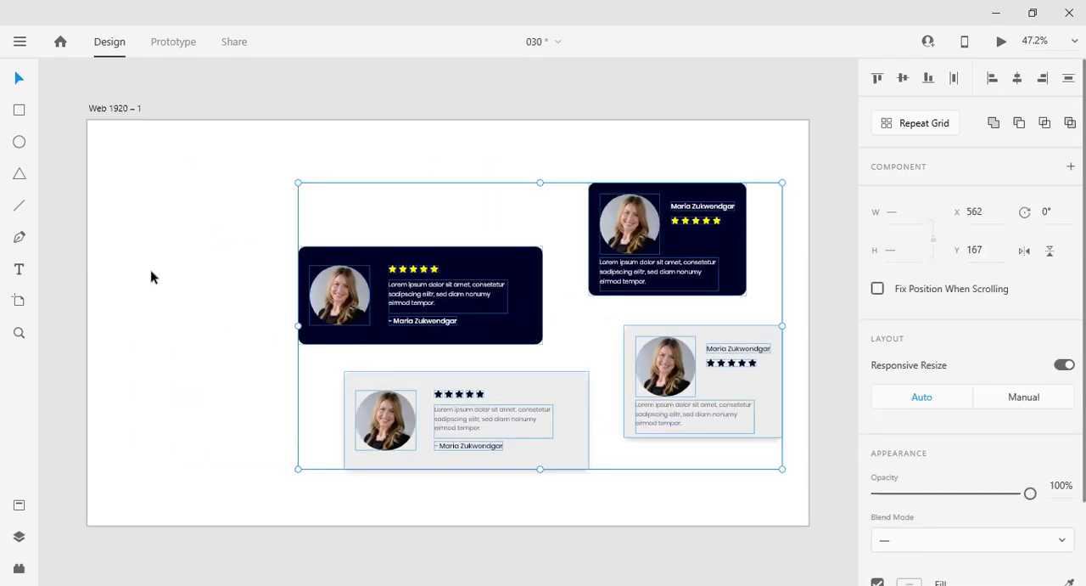
{"action": "left_click", "coordinate": [151, 277]}
Step: Narrow the artboard by moving its left edge inward
{"action": "left_click_drag", "start_coordinate": [89, 293], "coordinate": [255, 295]}
{"action": "mouse_move", "coordinate": [80, 274]}
{"action": "left_mouse_down"}
{"action": "mouse_move", "coordinate": [175, 274]}
{"action": "mouse_move", "coordinate": [91, 280]}
{"action": "left_mouse_up"}
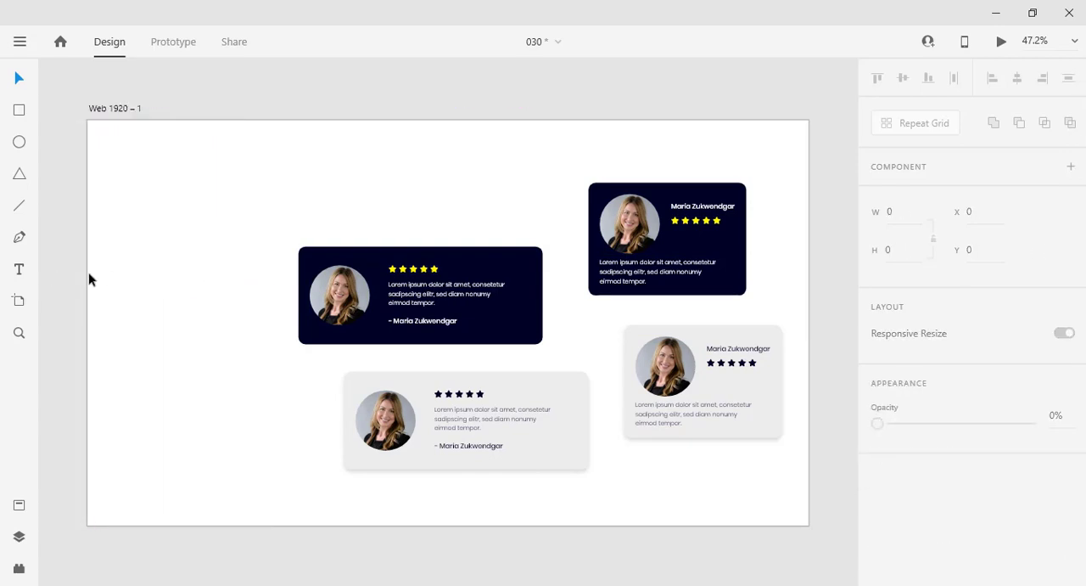
{"action": "left_click", "coordinate": [98, 127]}
{"action": "left_click_drag", "start_coordinate": [87, 321], "coordinate": [204, 323]}
Step: Move all four cards together to X 203, Y 159 on the narrowed artboard and fit the artboard in view
{"action": "scroll", "coordinate": [366, 364], "scroll_direction": "down", "scroll_amount": 5}
{"action": "left_click_drag", "start_coordinate": [618, 428], "coordinate": [359, 293]}
{"action": "left_click_drag", "start_coordinate": [461, 342], "coordinate": [407, 342]}
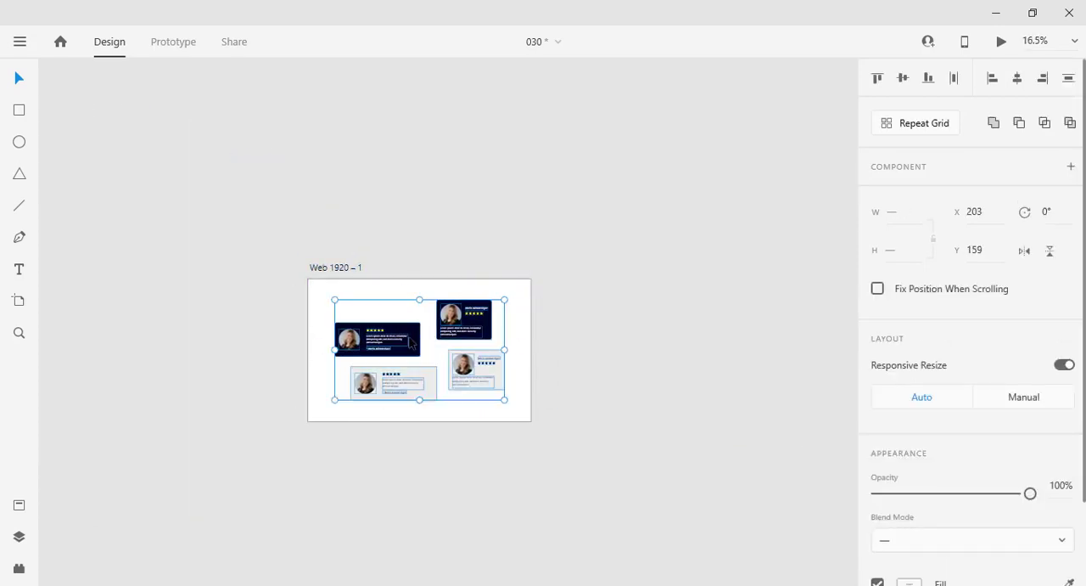
{"action": "left_click", "coordinate": [613, 347]}
{"action": "key", "text": "ctrl+0"}
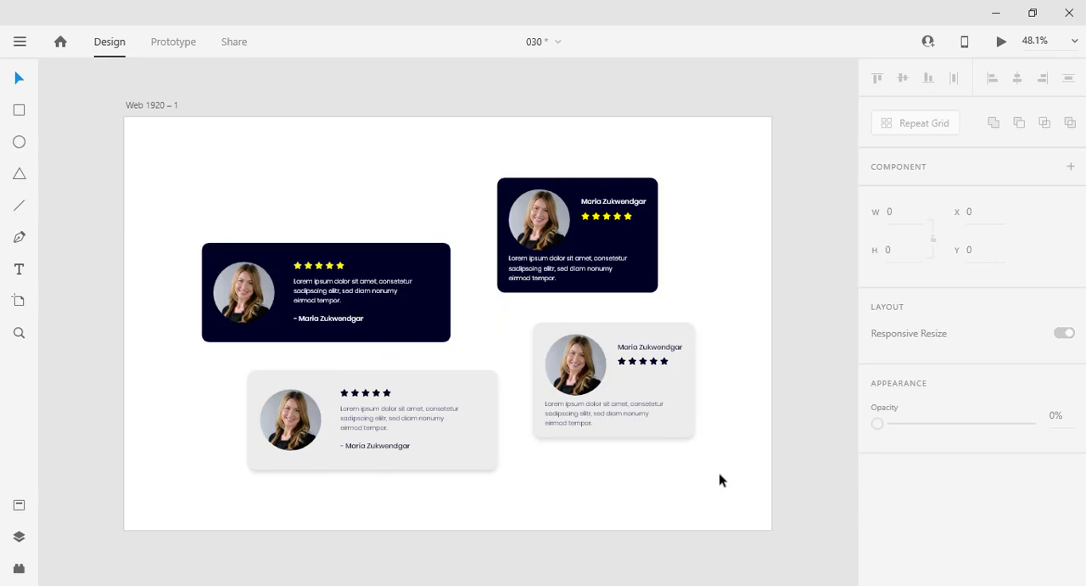